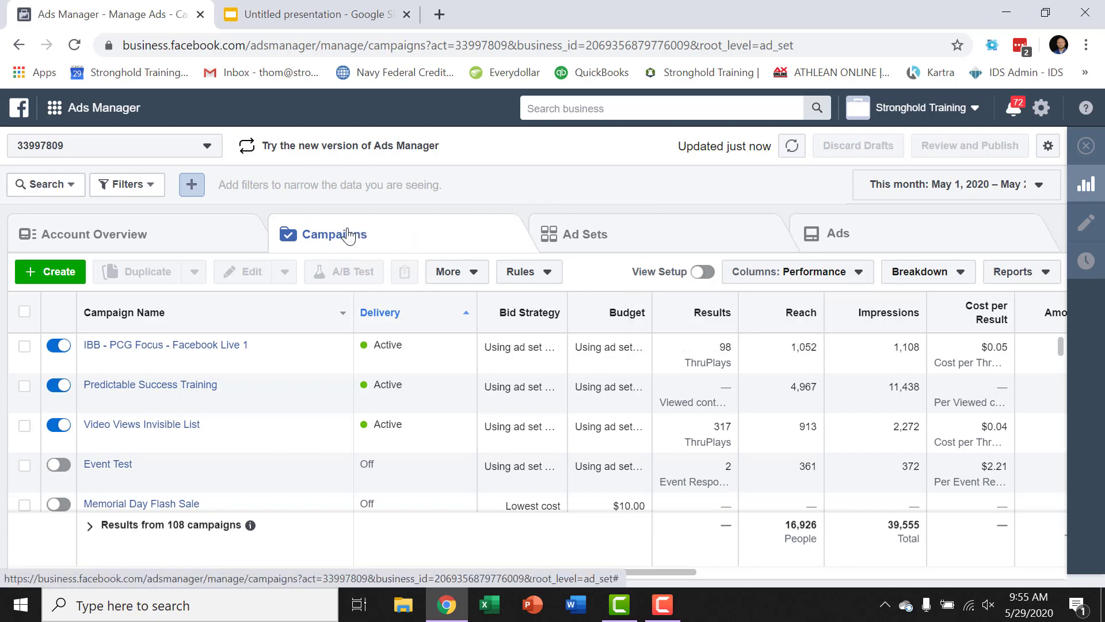
# Create a new campaign with the Engagement objective, using the Post engagement type.
pyautogui.click(53, 275)
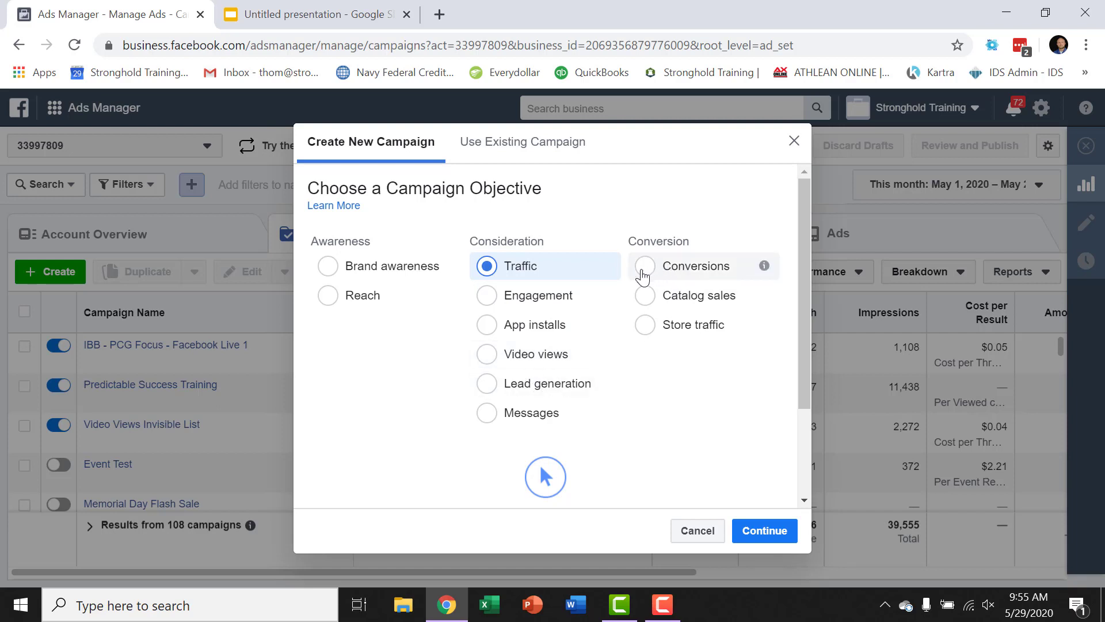
pyautogui.click(540, 297)
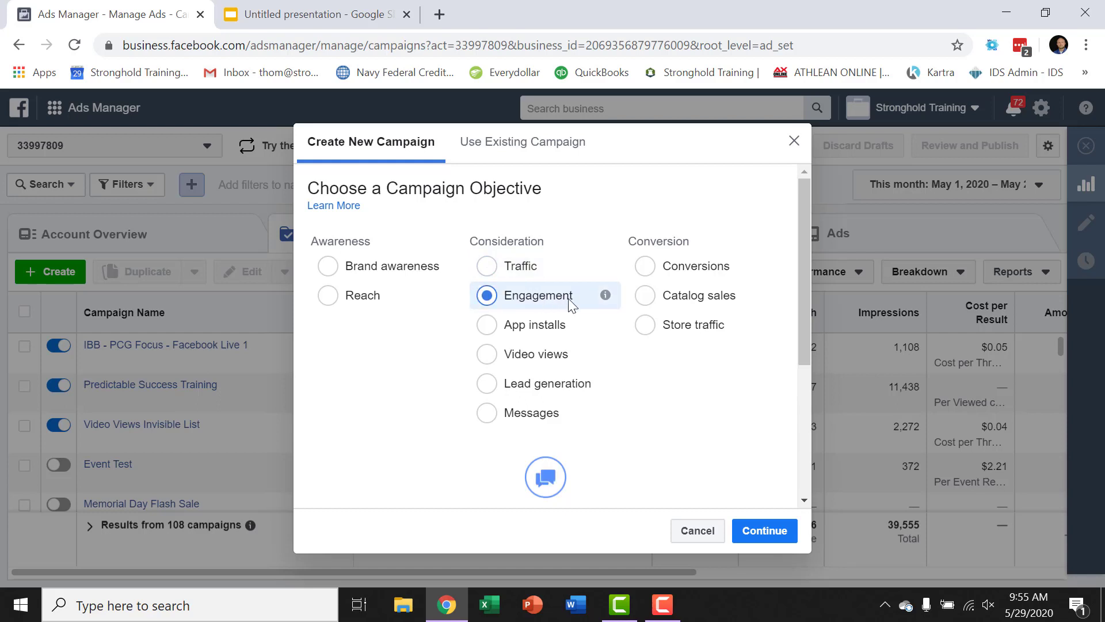
pyautogui.moveTo(608, 298)
pyautogui.scroll(-4, 671, 399)
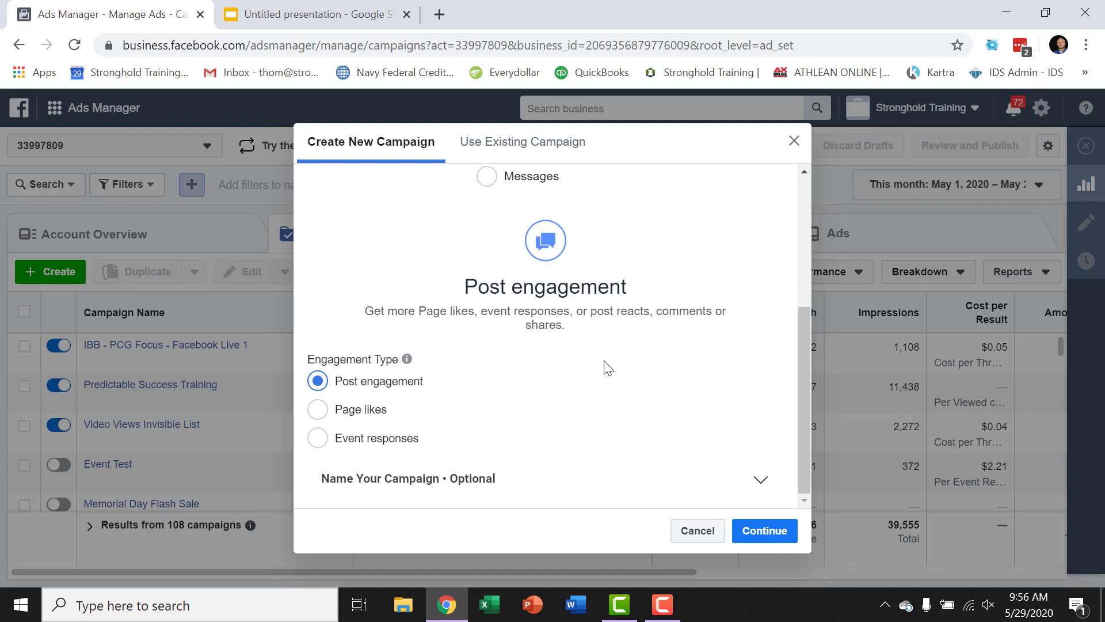
pyautogui.scroll(4, 606, 363)
pyautogui.moveTo(603, 358)
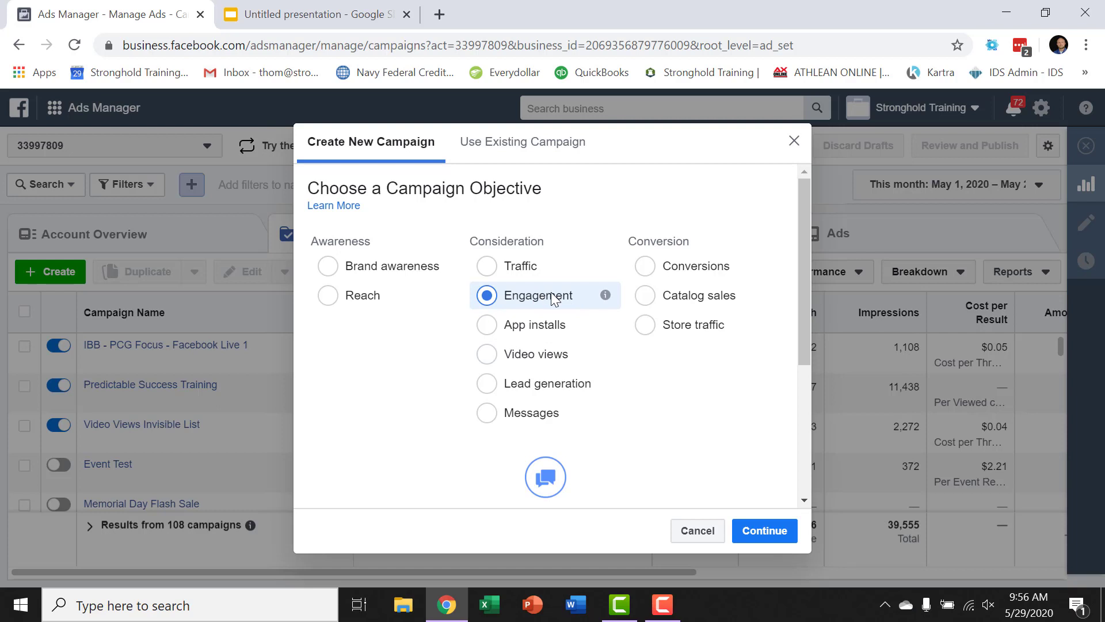
pyautogui.click(751, 525)
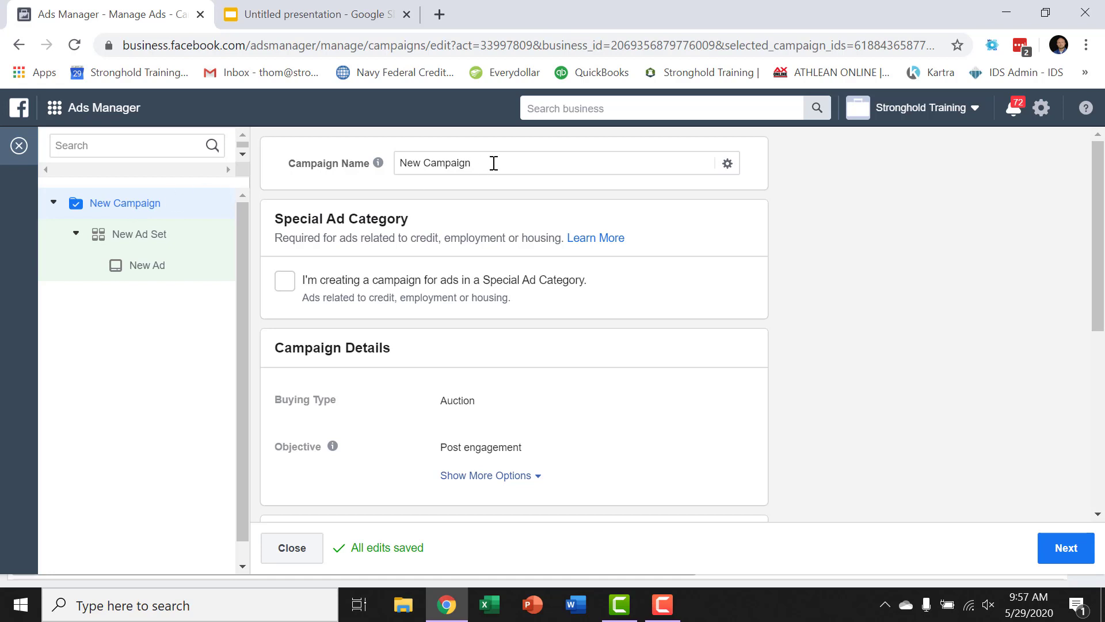
# Rename the new campaign as Test Campaign.
pyautogui.moveTo(472, 164); pyautogui.dragTo(386, 173)
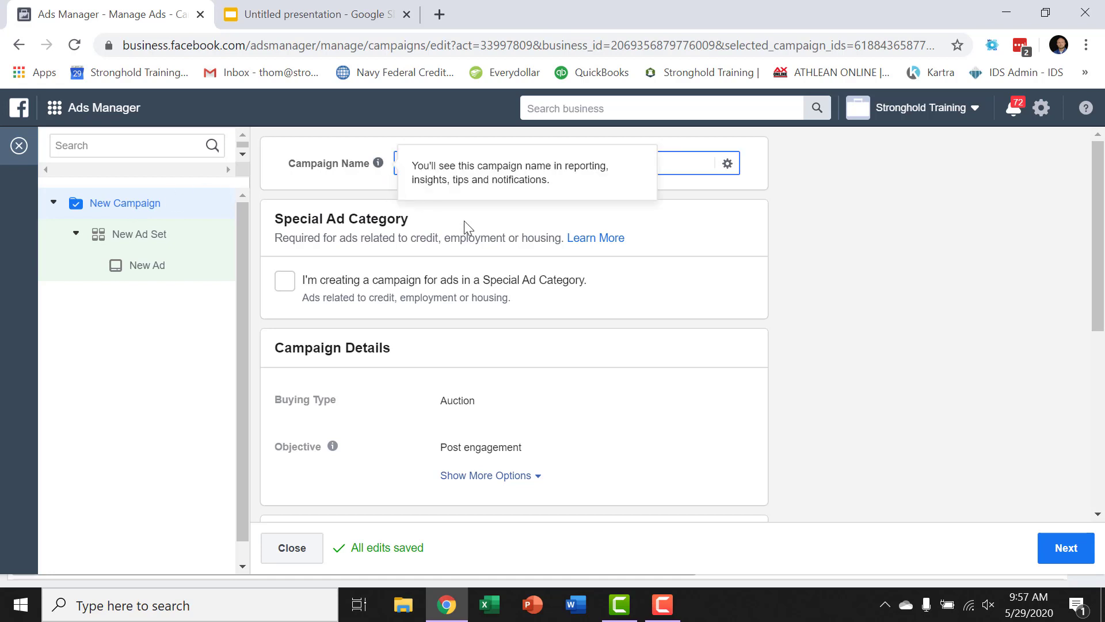
pyautogui.press('BackSpace')
pyautogui.write('Tes')
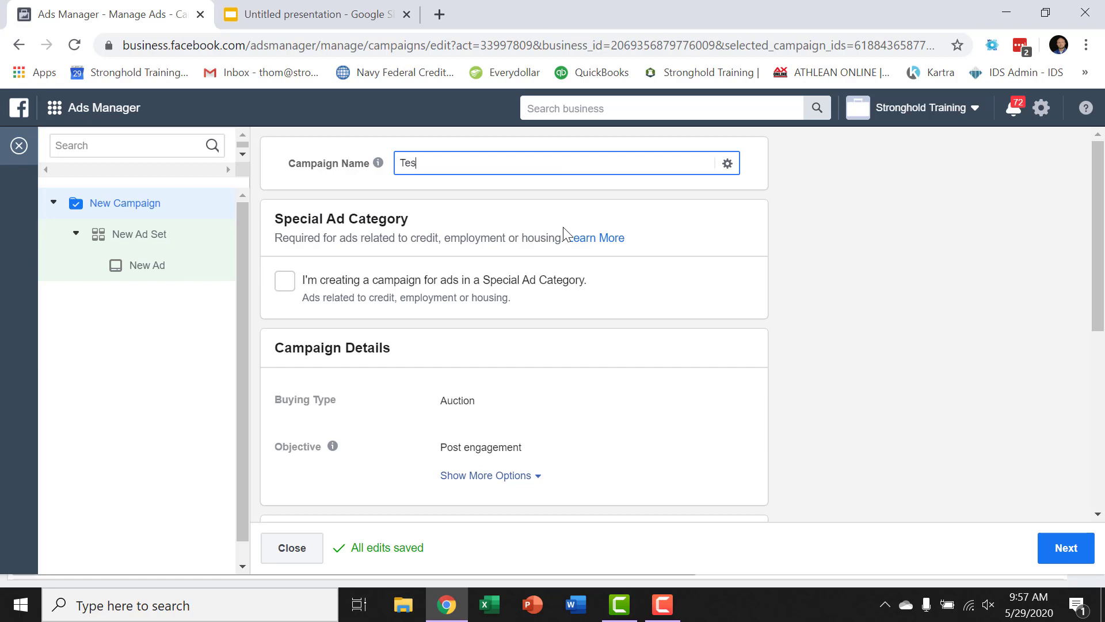
pyautogui.write('t Campaign')
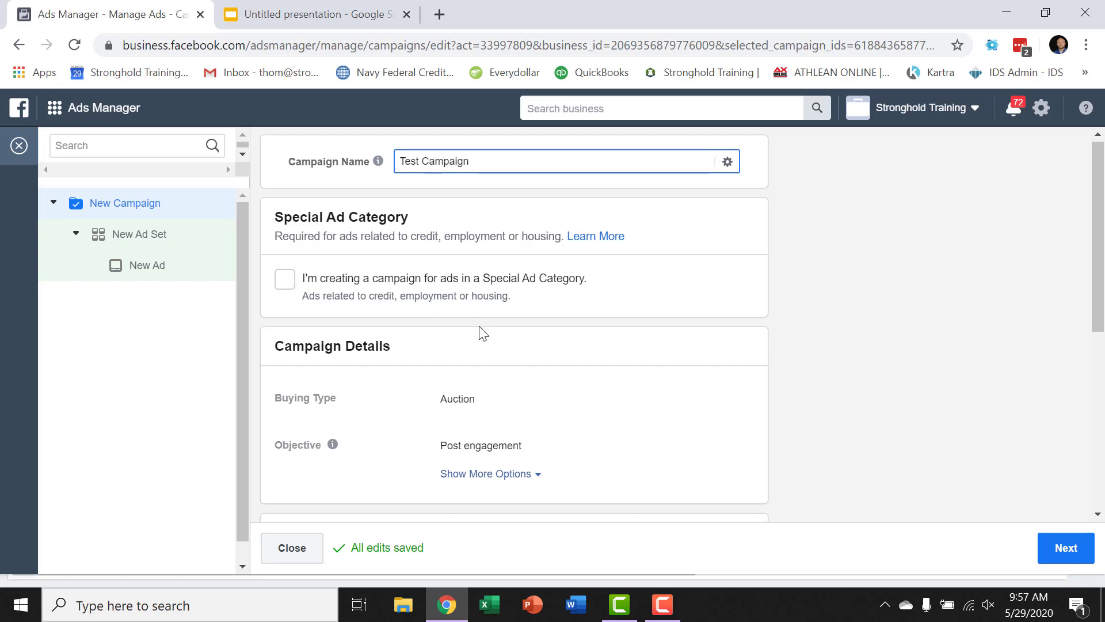
# Review the campaign details, A/B test and budget optimization settings, and continue to the ad set.
pyautogui.scroll(-3, 481, 331)
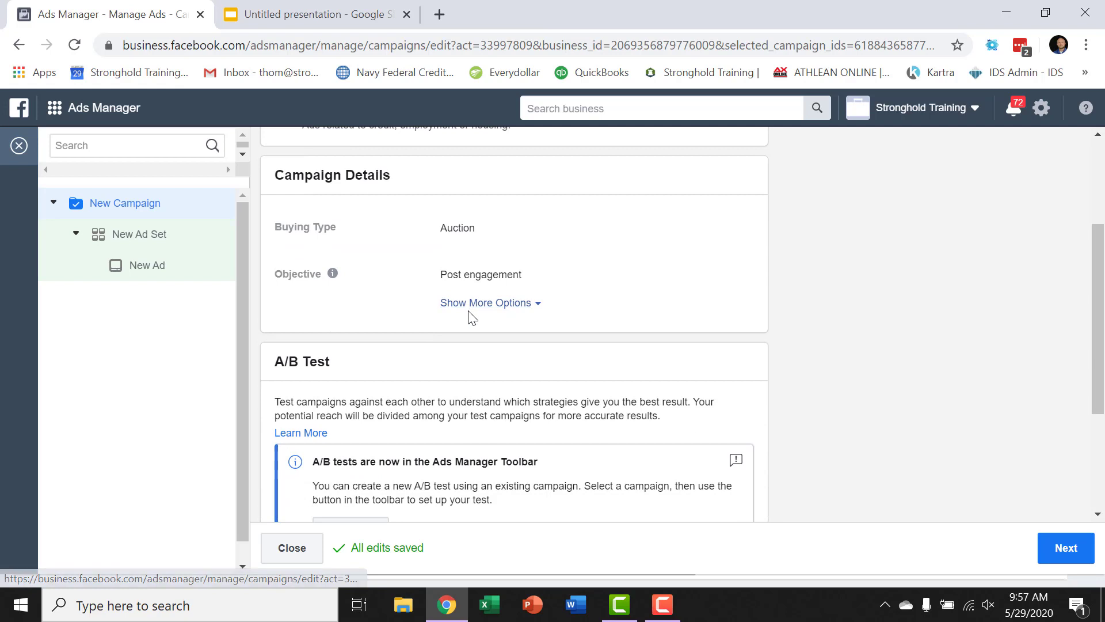
pyautogui.scroll(2, 470, 310)
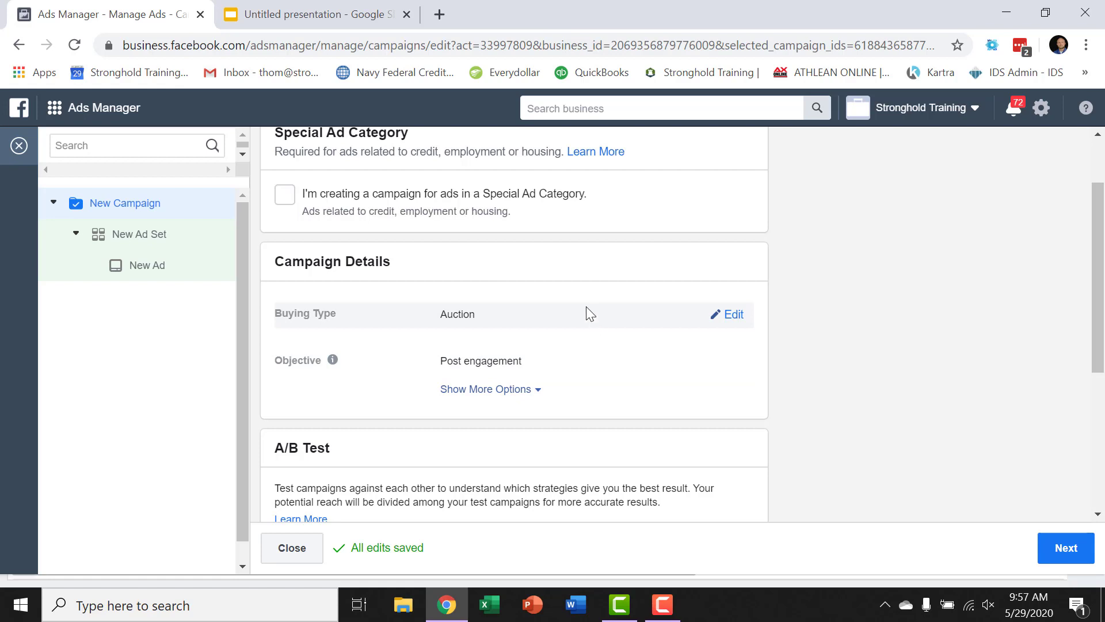
pyautogui.scroll(-2, 591, 322)
pyautogui.scroll(-2, 591, 322)
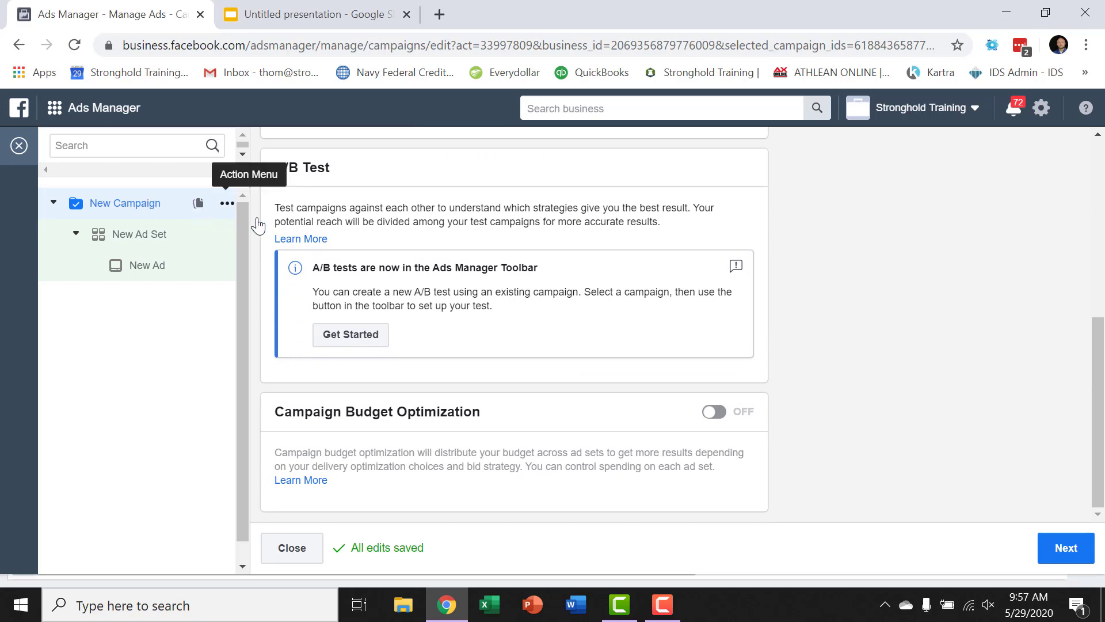
pyautogui.scroll(5, 504, 305)
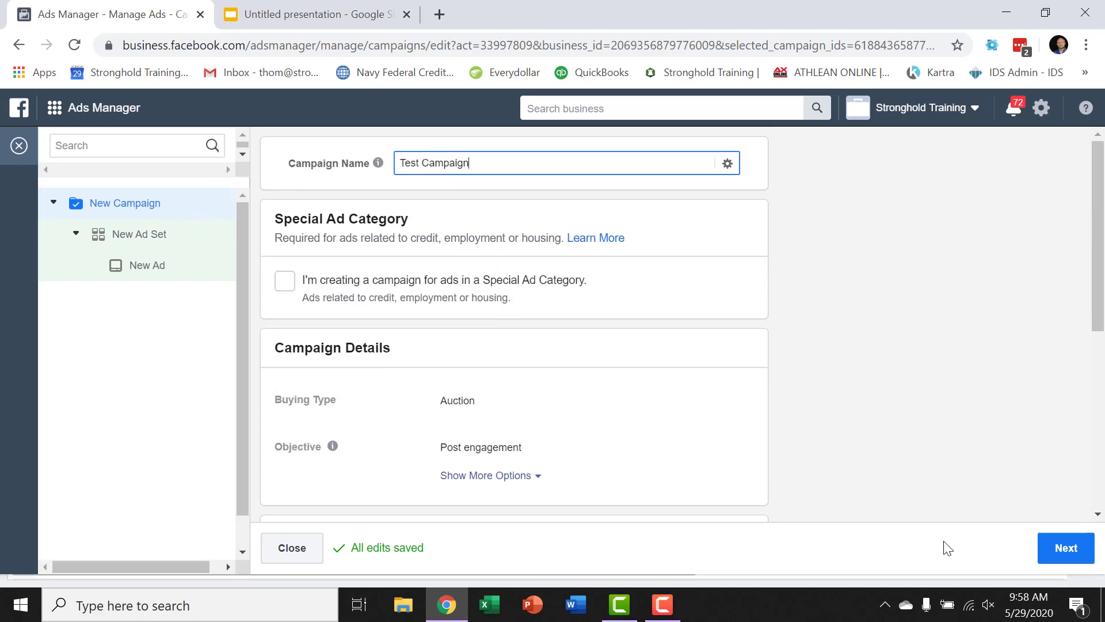
pyautogui.click(1062, 552)
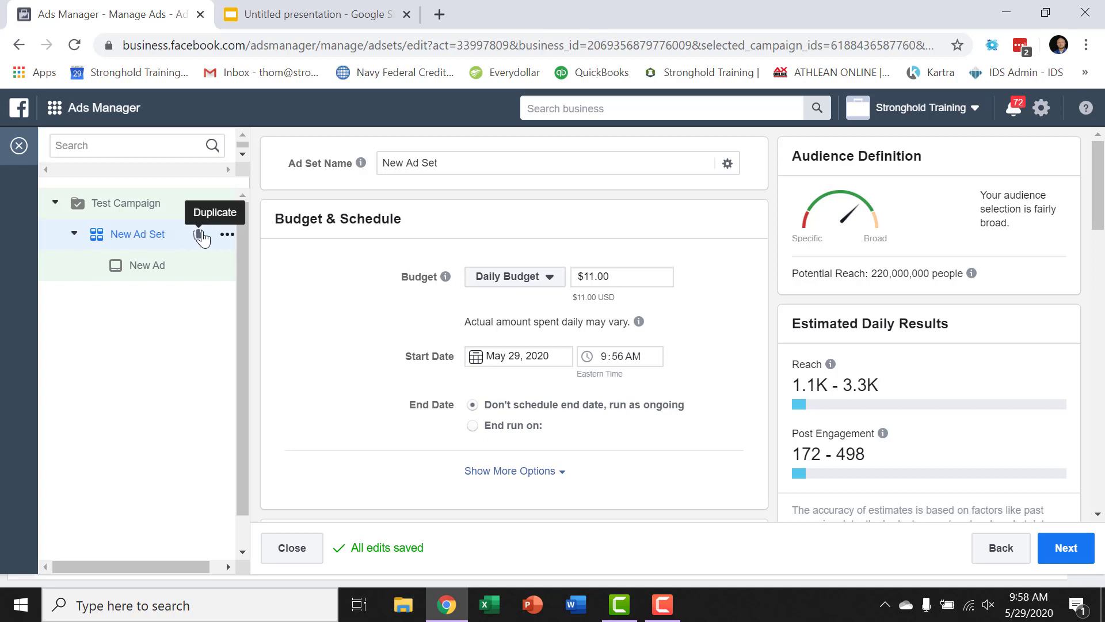
# Set the ad set's daily budget to $2.00.
pyautogui.click(550, 278)
pyautogui.click(551, 278)
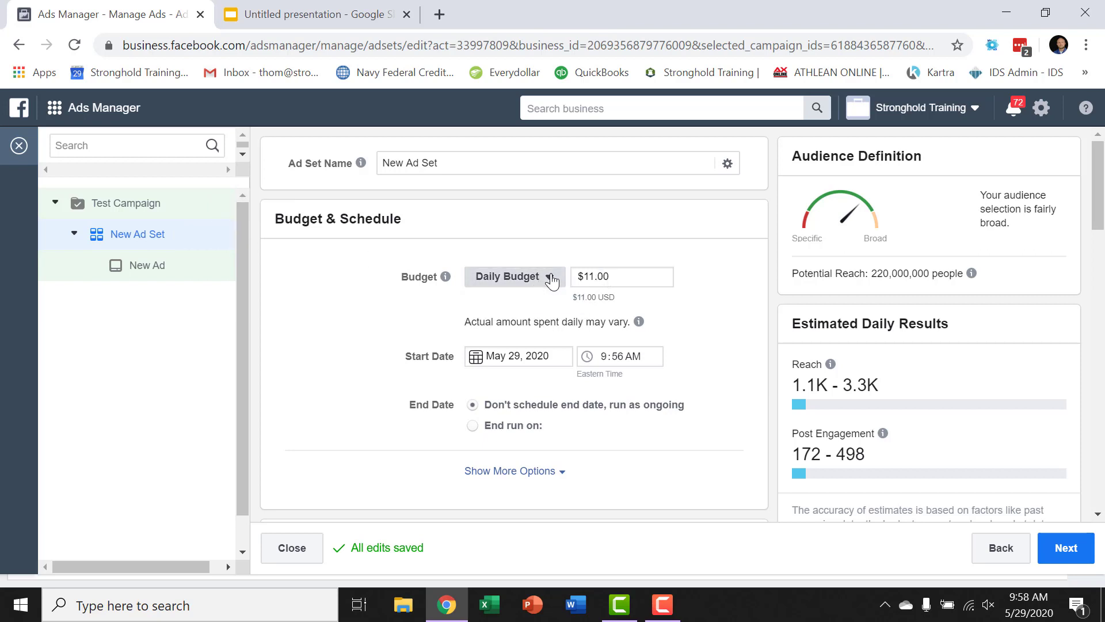
pyautogui.moveTo(623, 277); pyautogui.dragTo(576, 282)
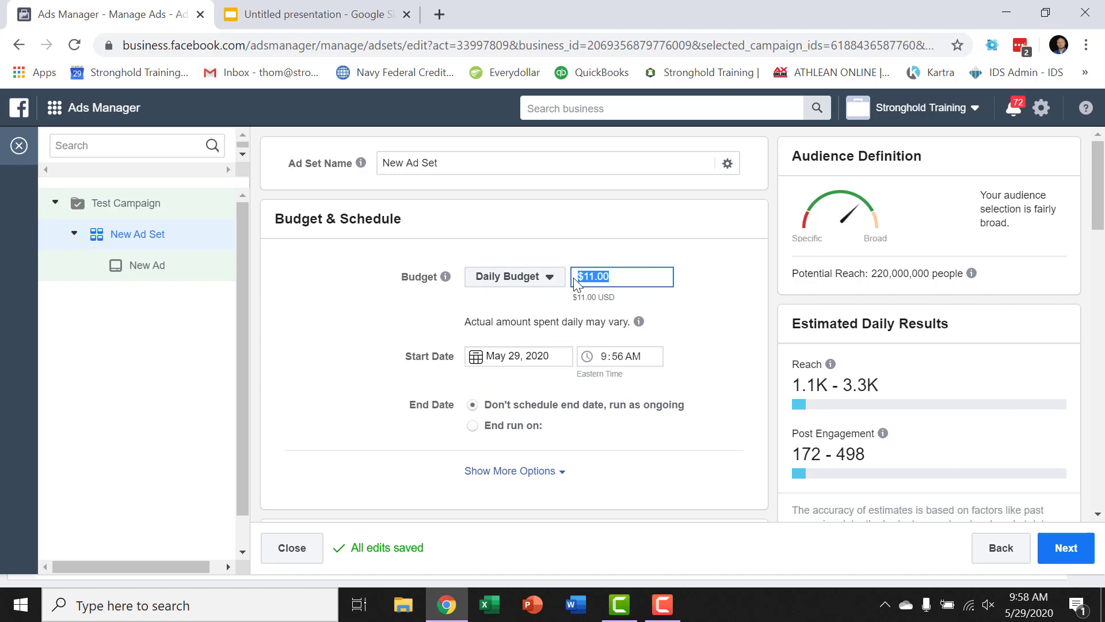
pyautogui.write('2.00')
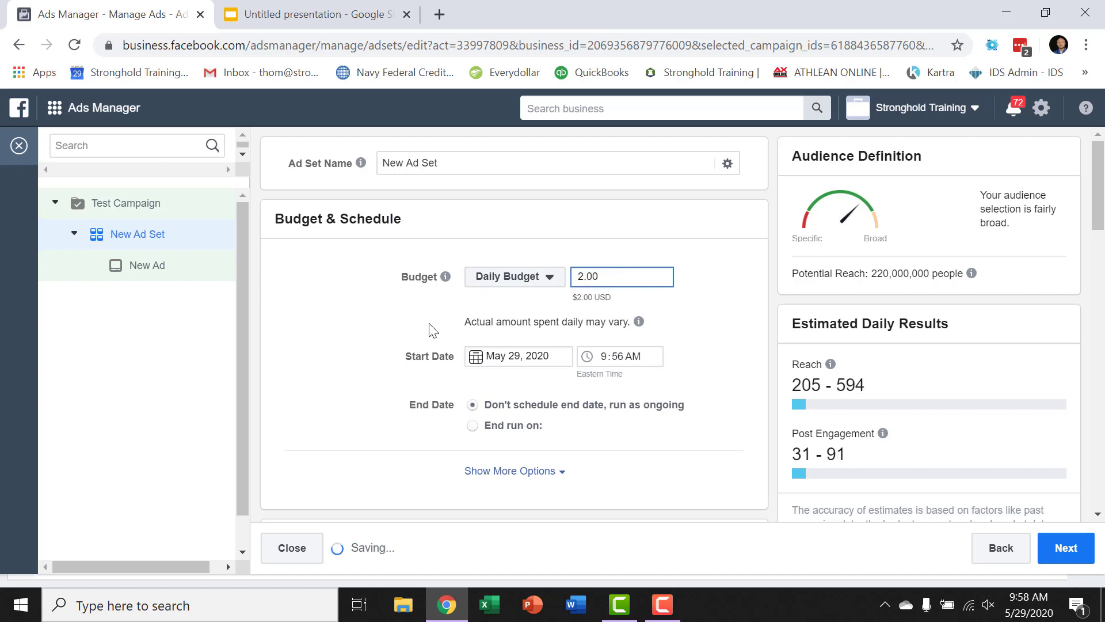
pyautogui.click(372, 308)
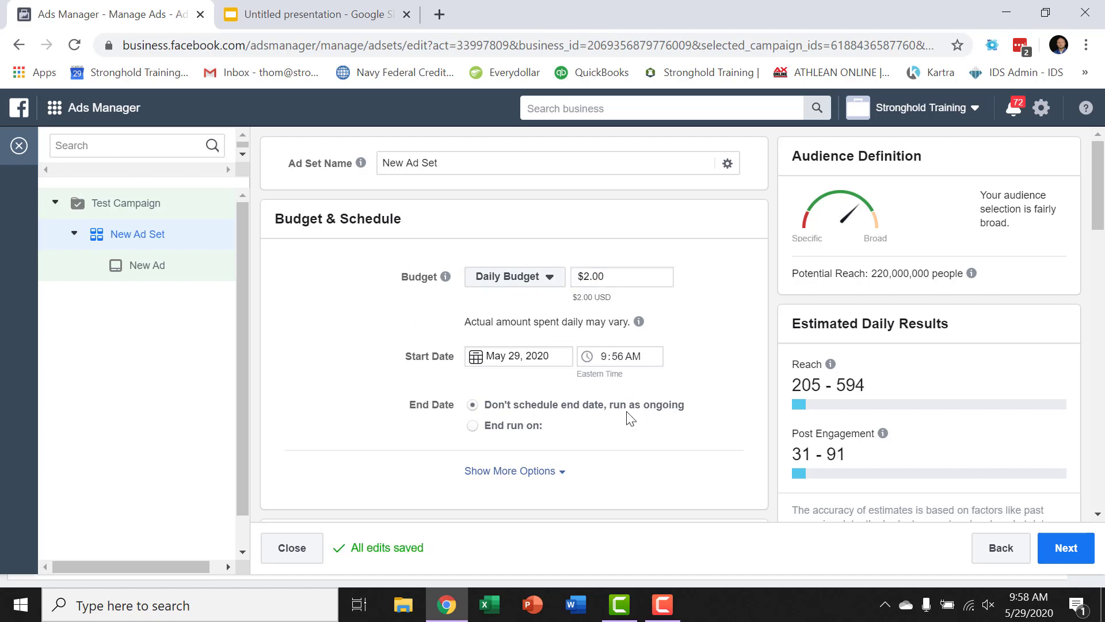
# Set the audience location to the state of Florida, United States.
pyautogui.scroll(-3, 637, 401)
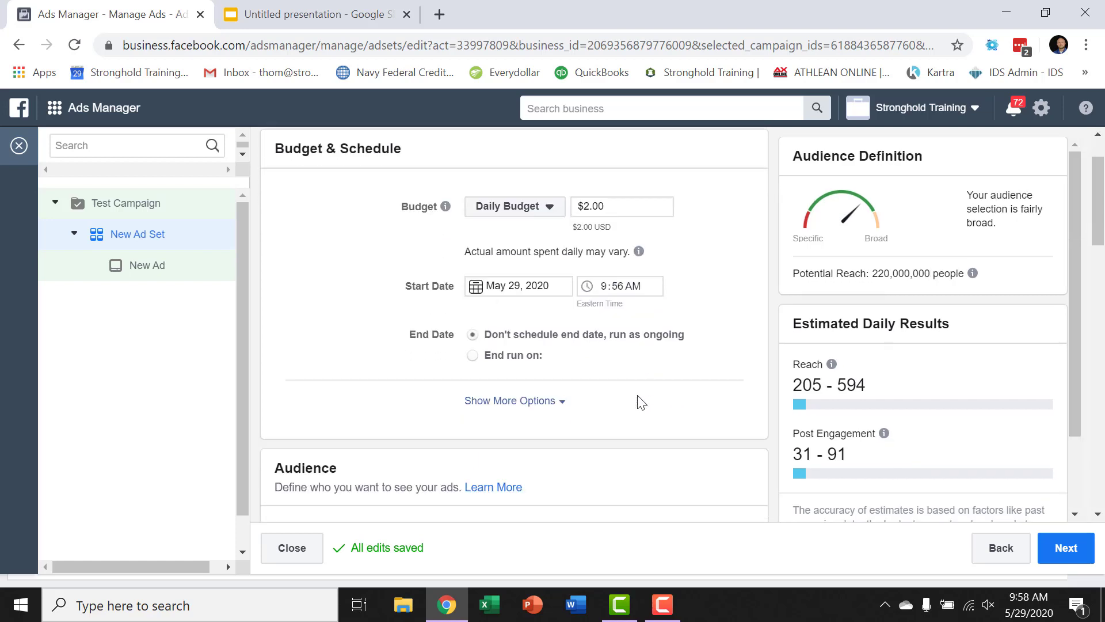
pyautogui.scroll(-3, 635, 395)
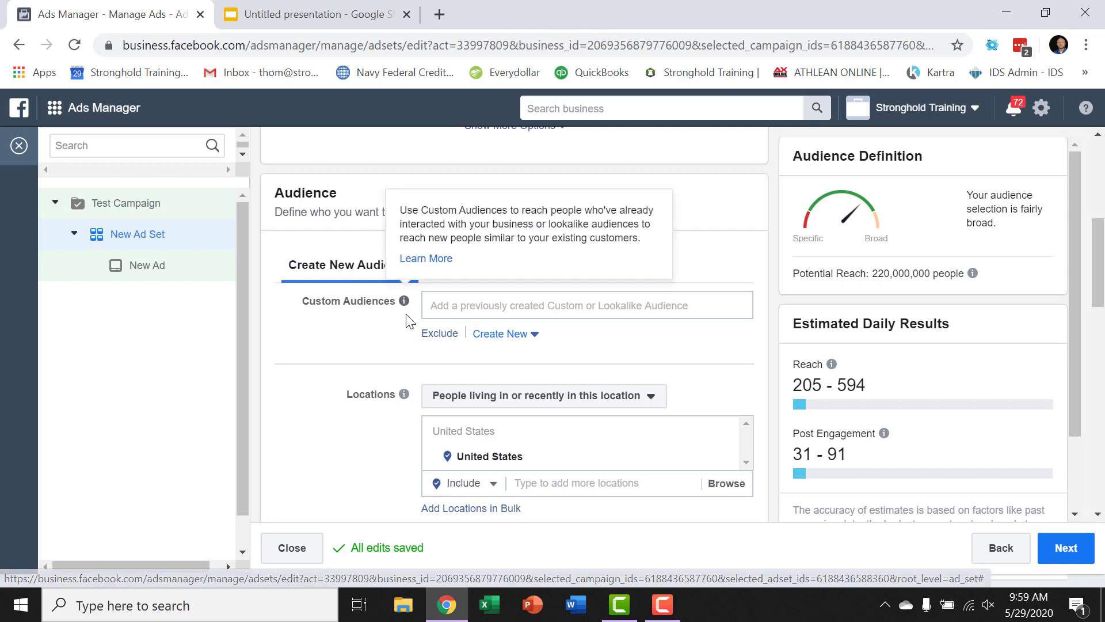
pyautogui.scroll(-1, 407, 321)
pyautogui.scroll(-1, 407, 320)
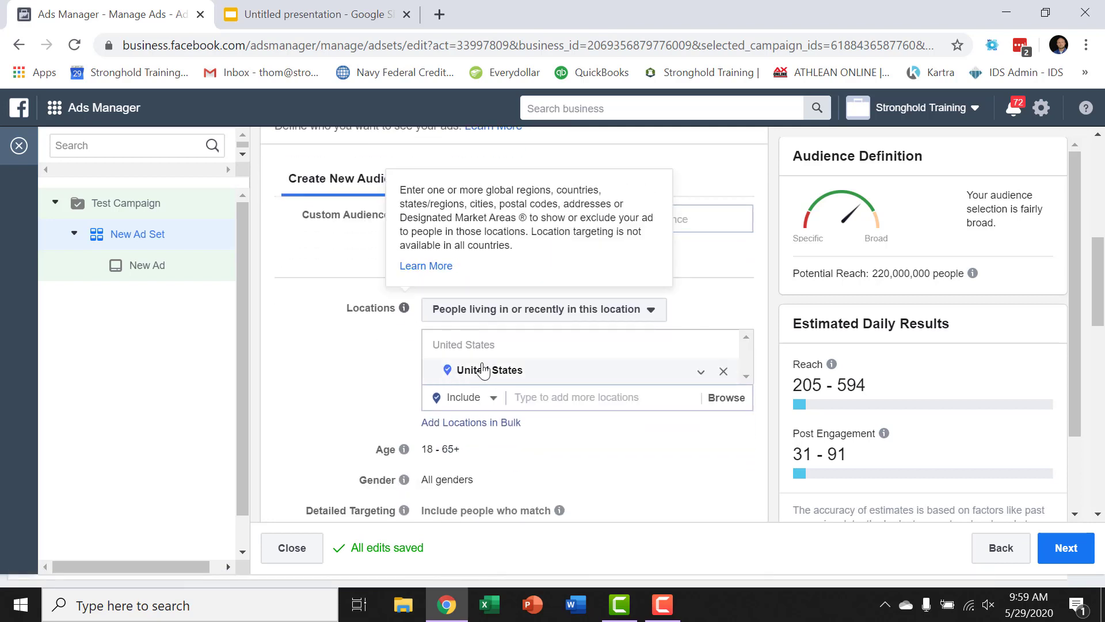
pyautogui.click(534, 397)
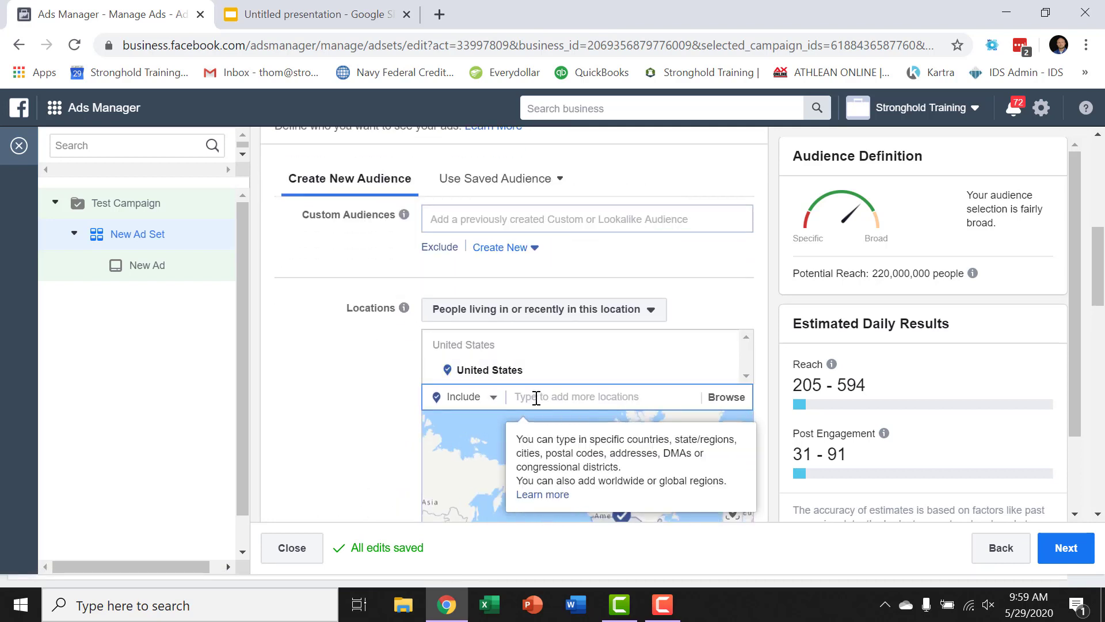
pyautogui.write('Florida')
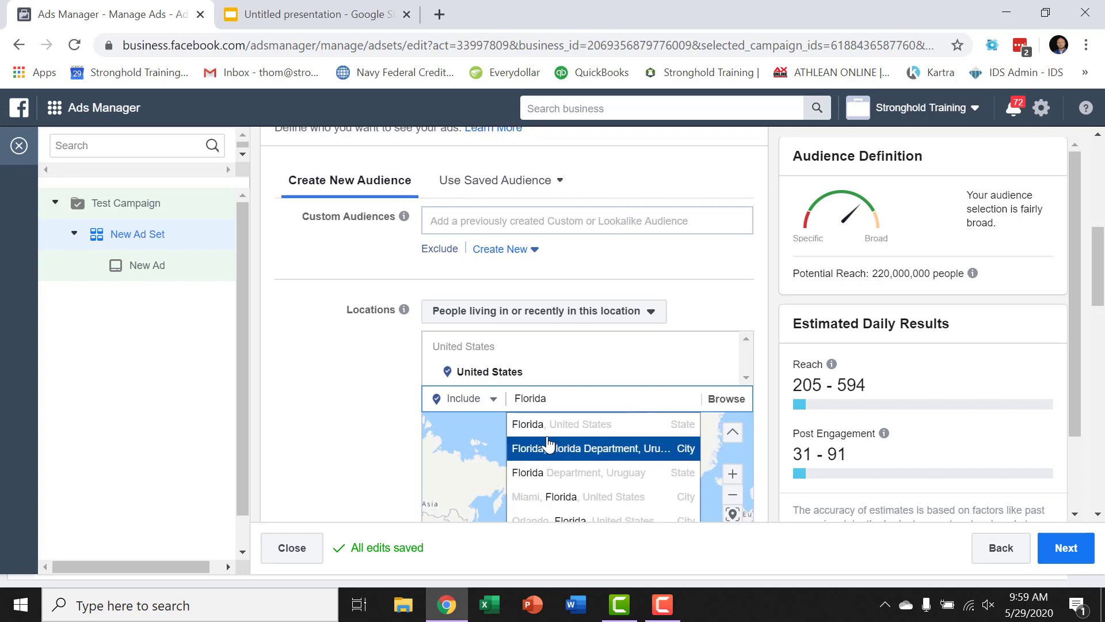
pyautogui.press('Return')
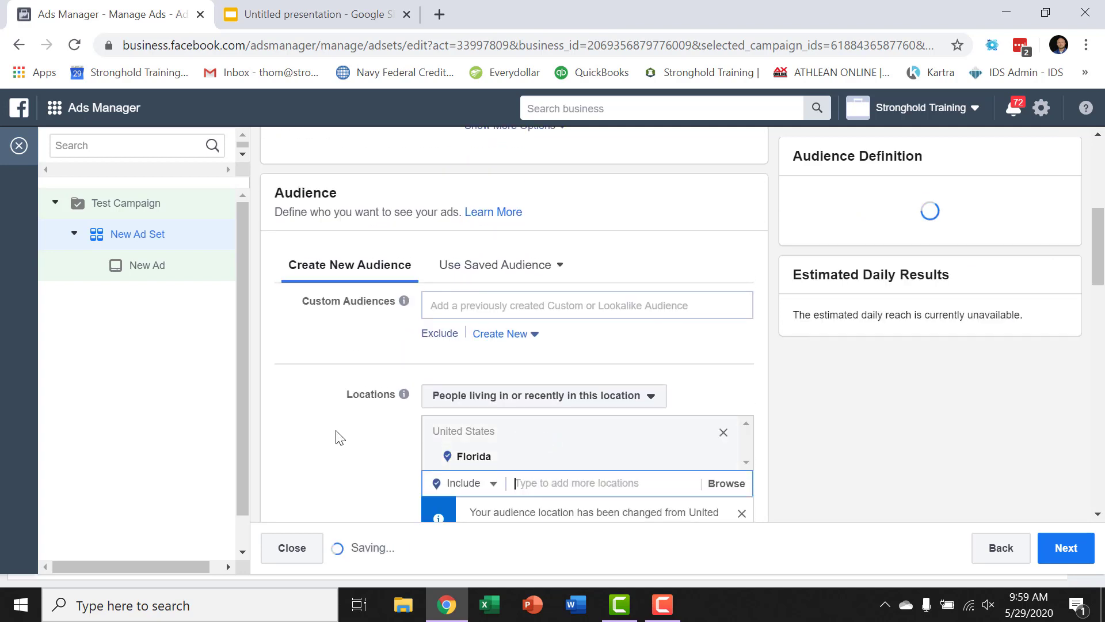
# Search detailed targeting for entrepreneurs and add the Entrepreneurship interest to the audience.
pyautogui.scroll(-3, 334, 445)
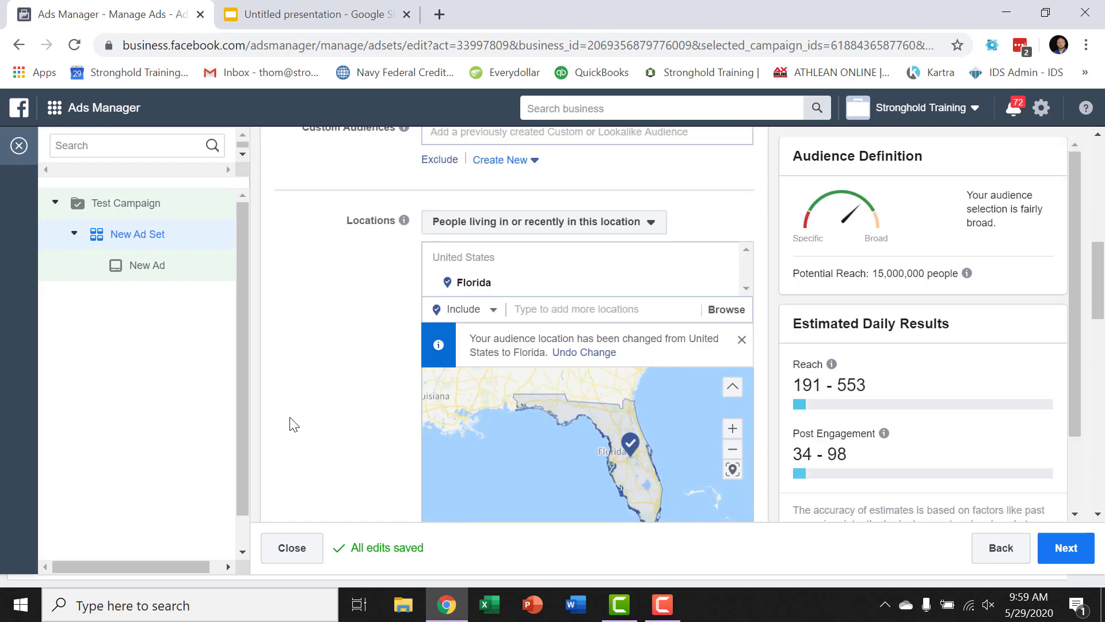
pyautogui.scroll(-5, 297, 420)
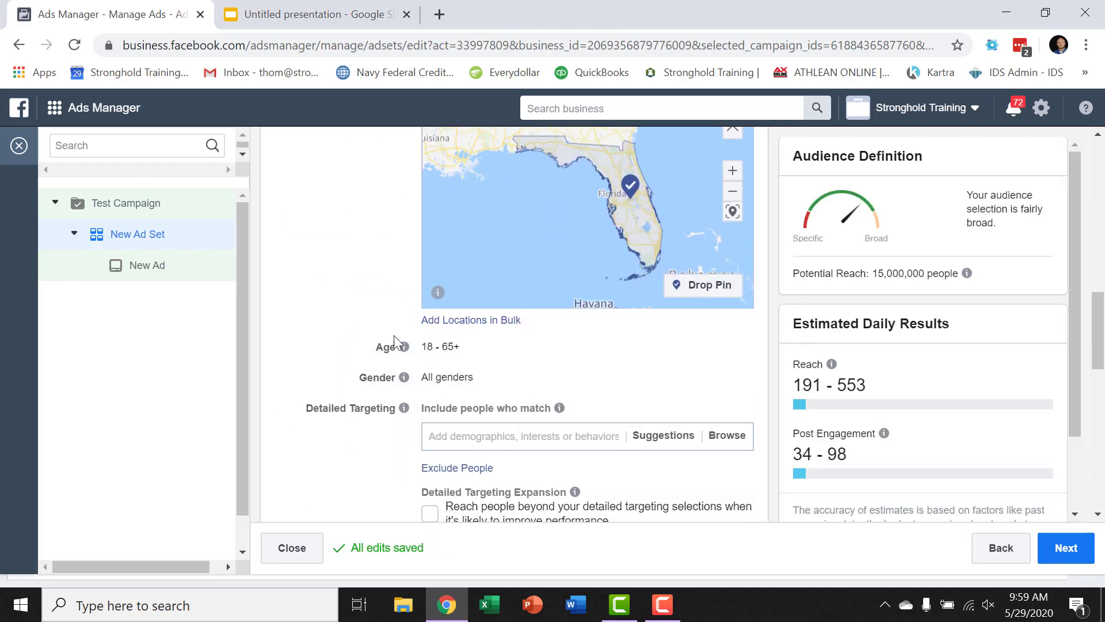
pyautogui.scroll(-2, 464, 362)
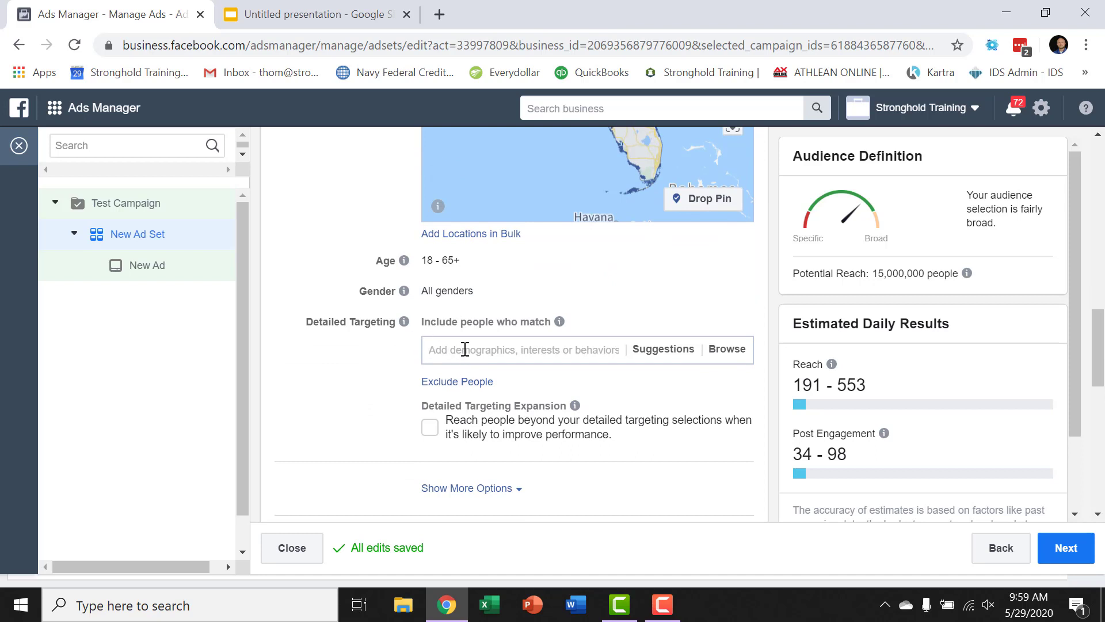
pyautogui.write('entrep')
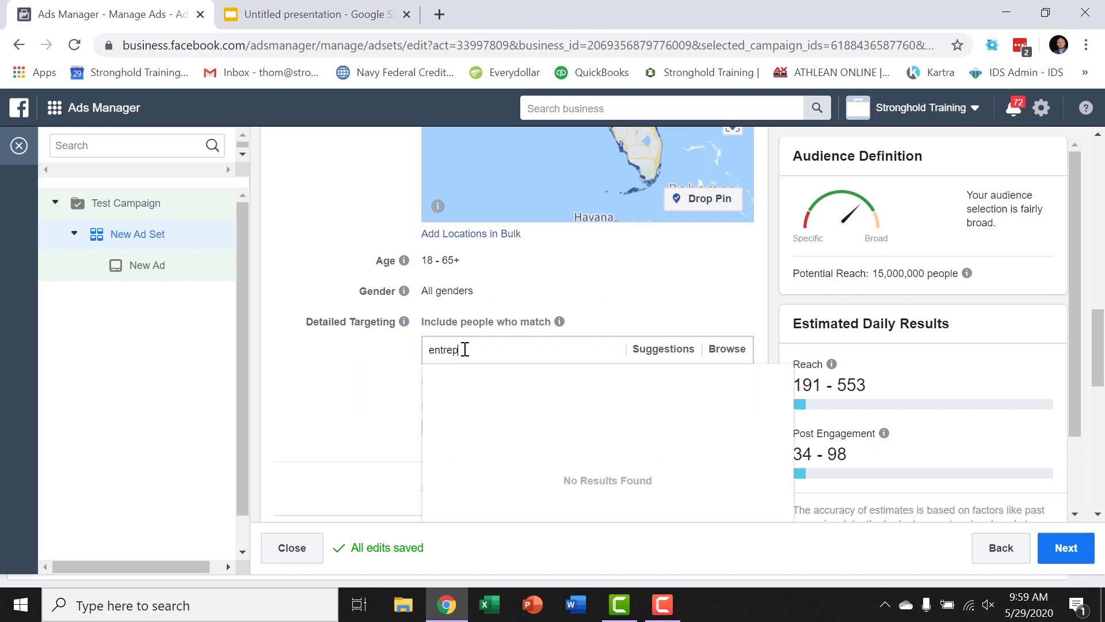
pyautogui.write('neurs')
pyautogui.press('BackSpace')
pyautogui.press('BackSpace')
pyautogui.press('BackSpace')
pyautogui.write('reneurs')
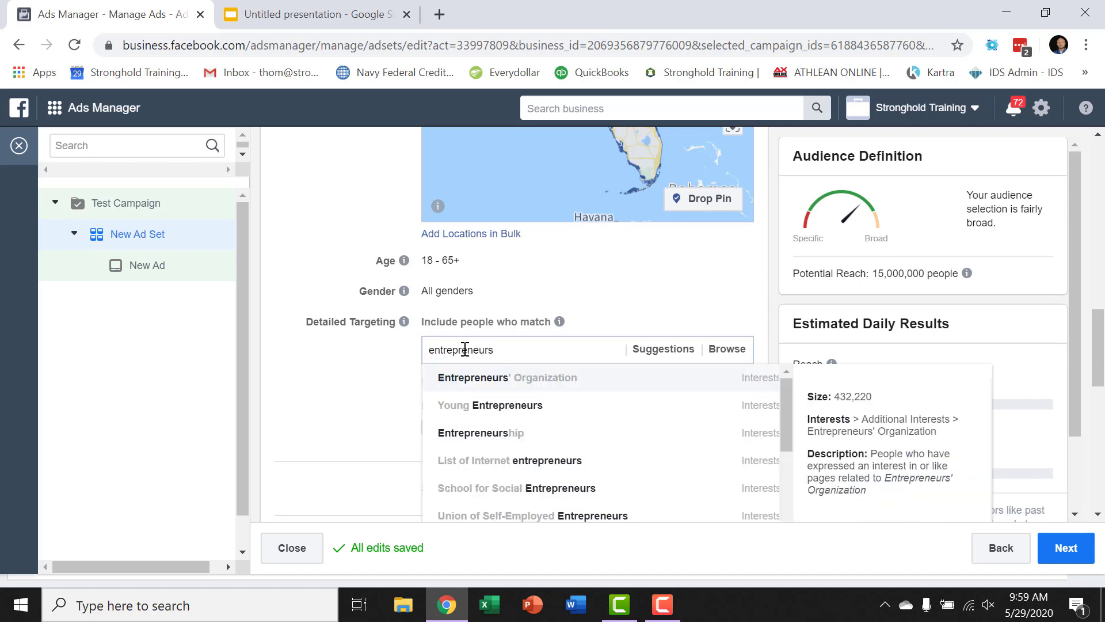
pyautogui.click(502, 440)
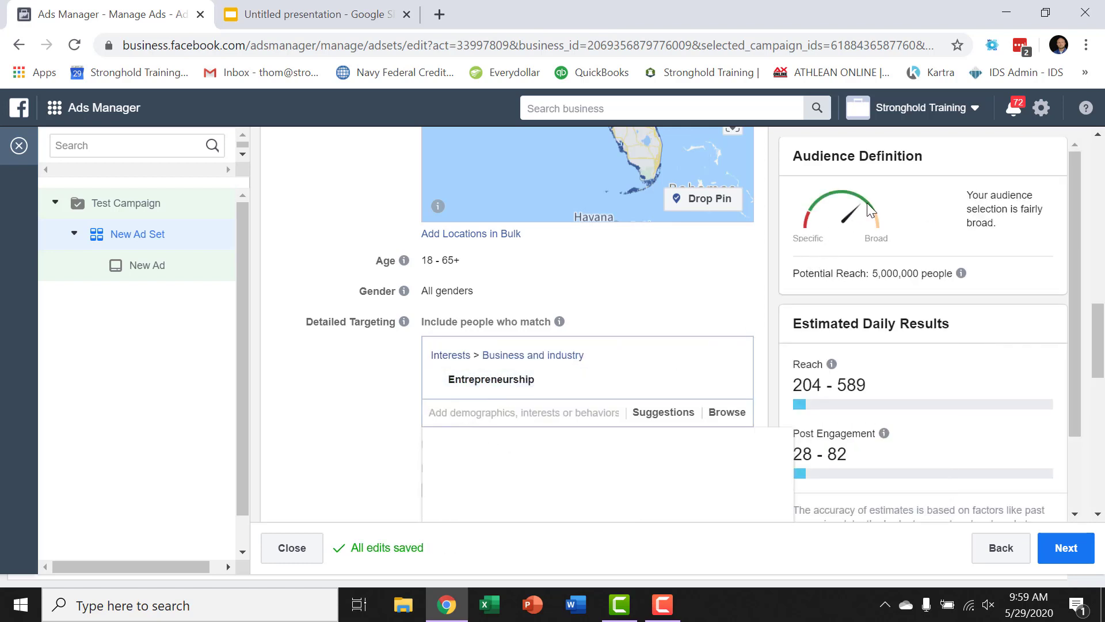
# Narrow the audience location to the city of Tampa, Florida, United States.
pyautogui.scroll(5, 599, 294)
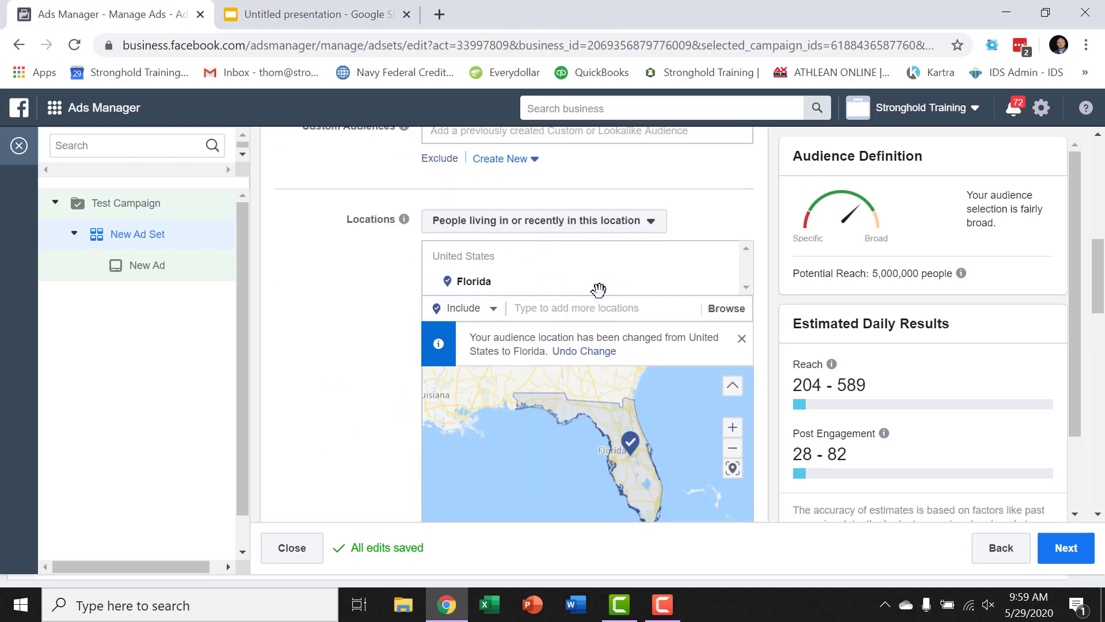
pyautogui.click(561, 310)
pyautogui.write('tampa')
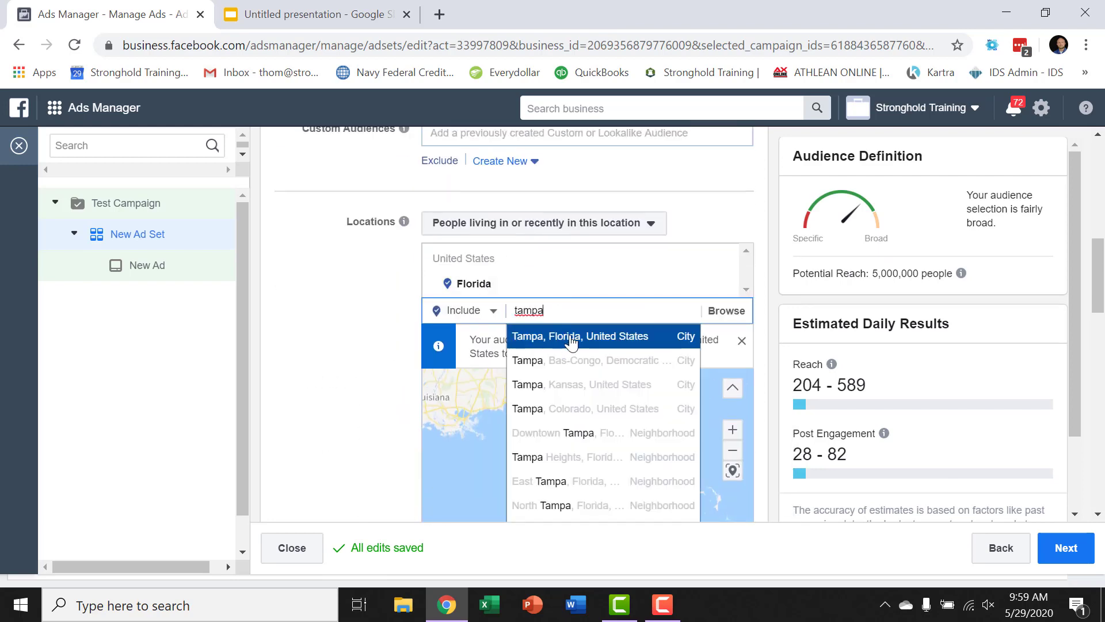
pyautogui.click(567, 339)
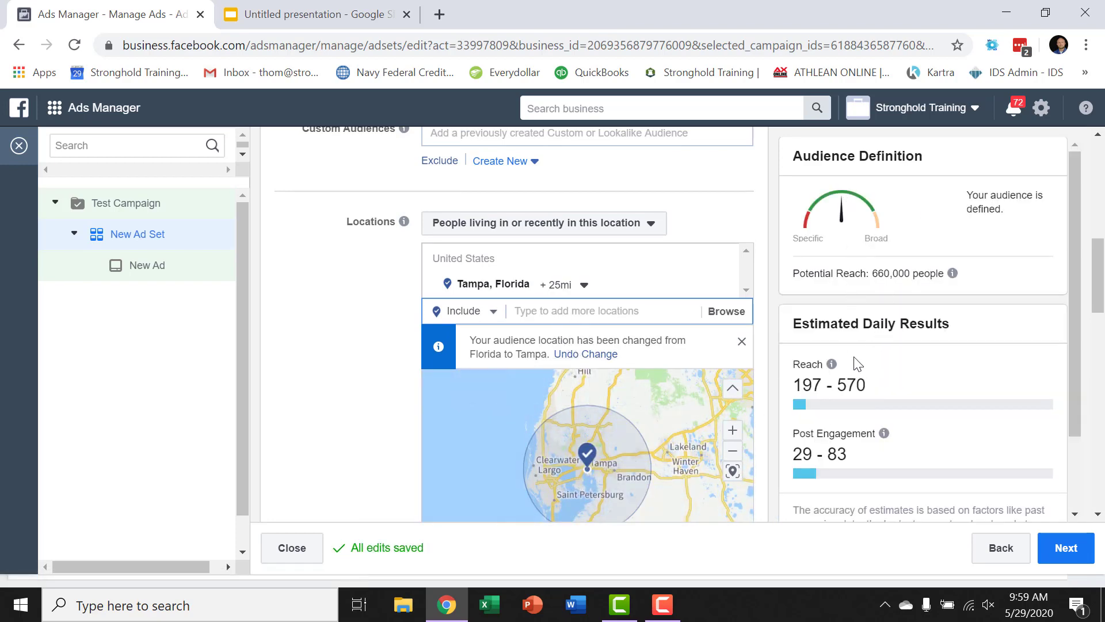
# Set the audience's minimum age to 24.
pyautogui.scroll(-2, 857, 363)
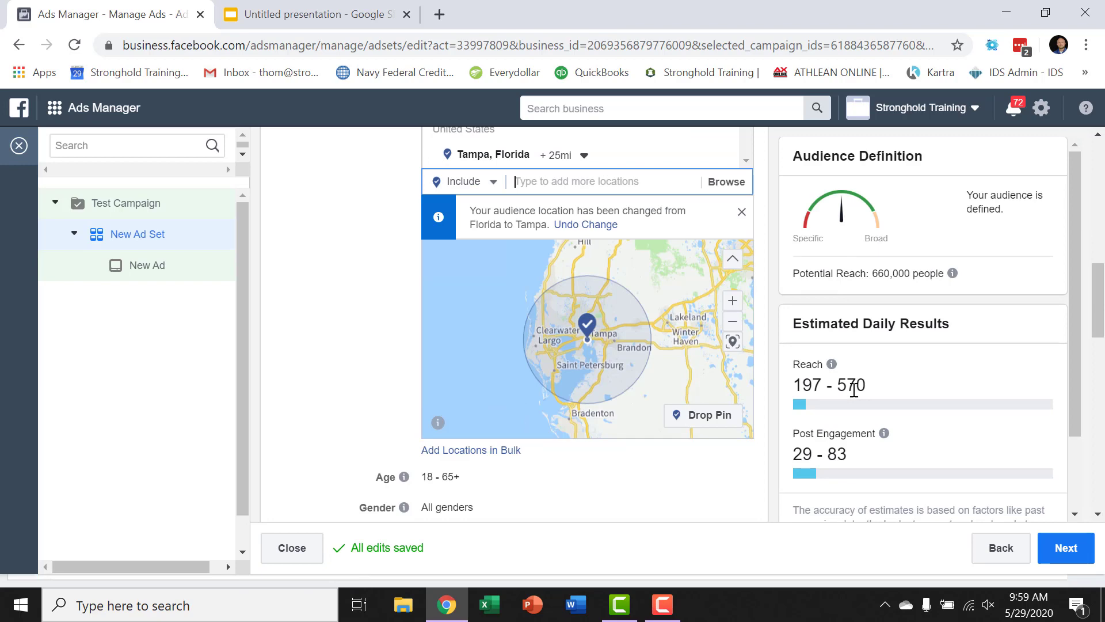
pyautogui.scroll(-2, 864, 385)
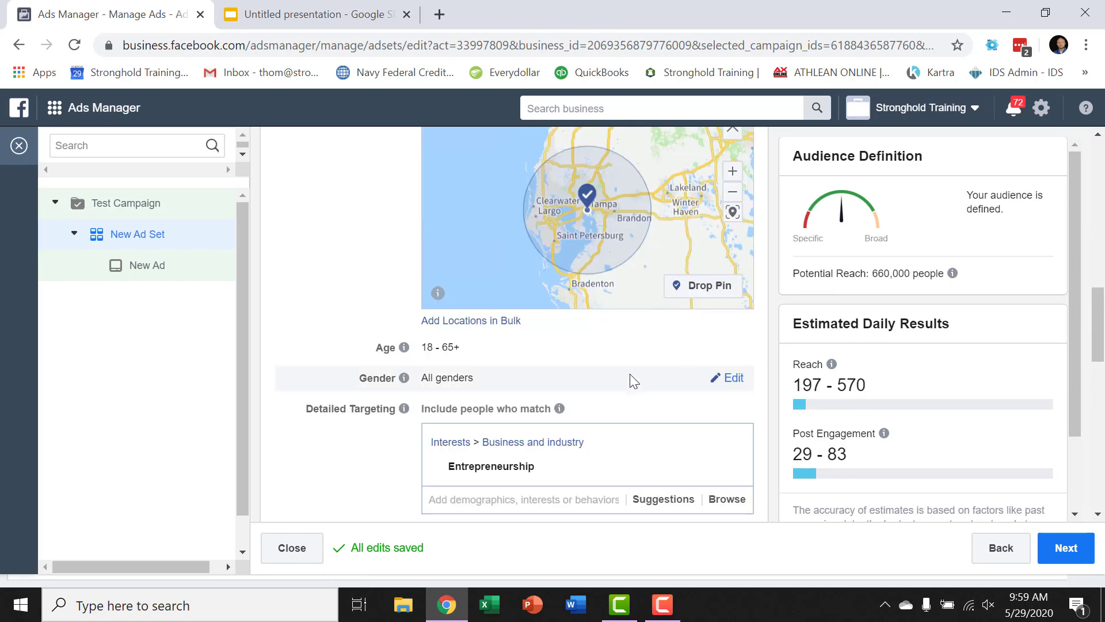
pyautogui.scroll(-1, 593, 387)
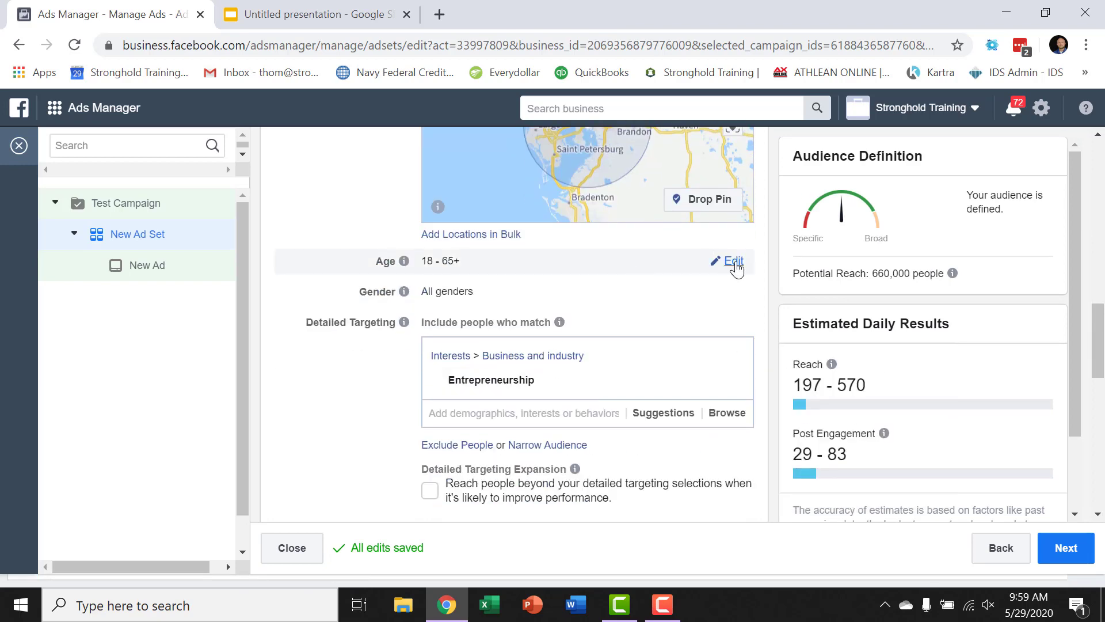
pyautogui.click(726, 263)
pyautogui.click(456, 265)
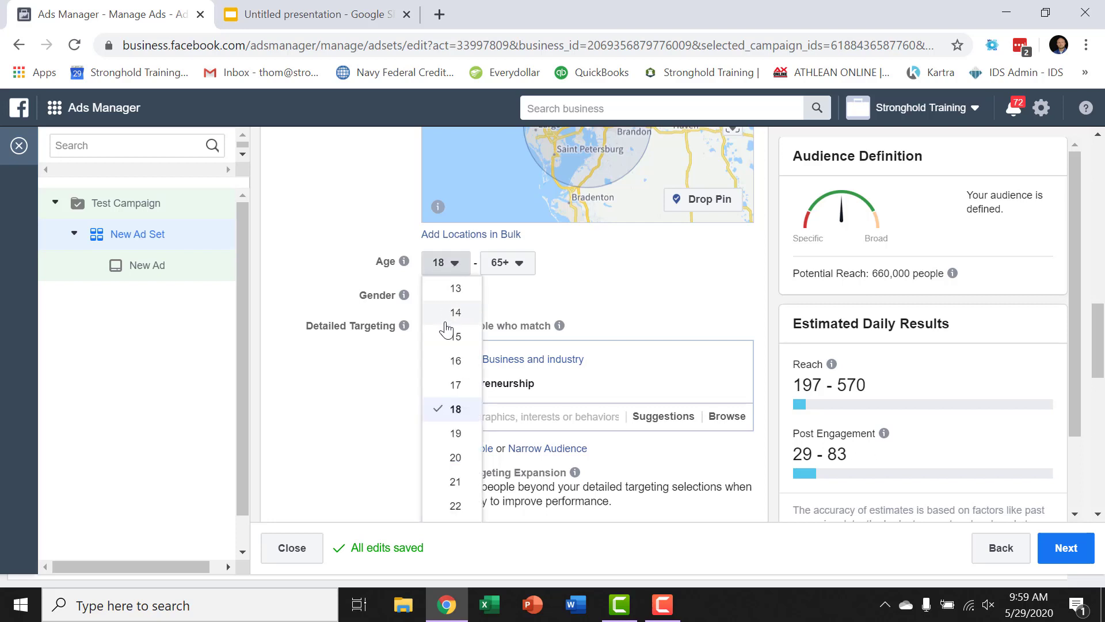
pyautogui.scroll(-1, 460, 466)
pyautogui.click(456, 468)
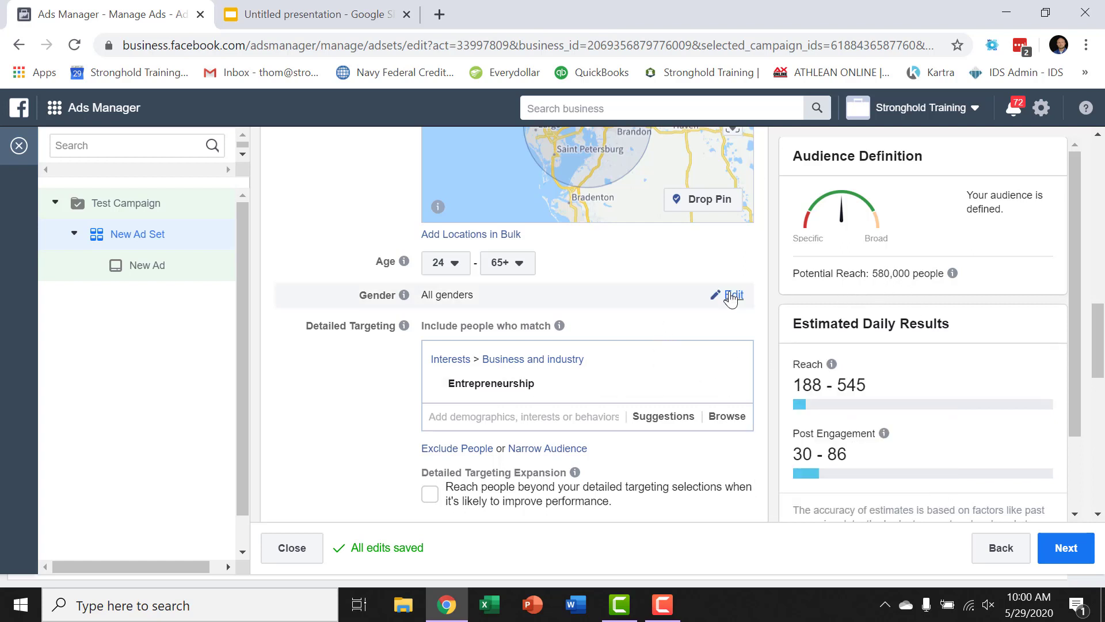
# Rename the ad set as "Tampa - Entrepreneurship interest".
pyautogui.scroll(-1, 599, 396)
pyautogui.scroll(-1, 596, 395)
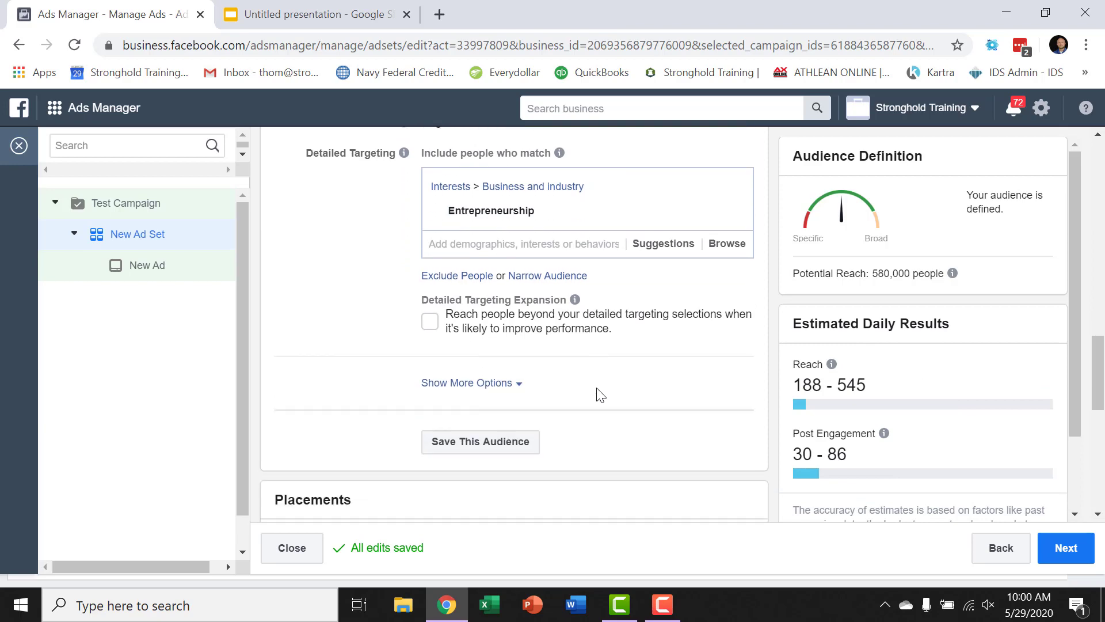
pyautogui.scroll(5, 597, 395)
pyautogui.scroll(3, 596, 388)
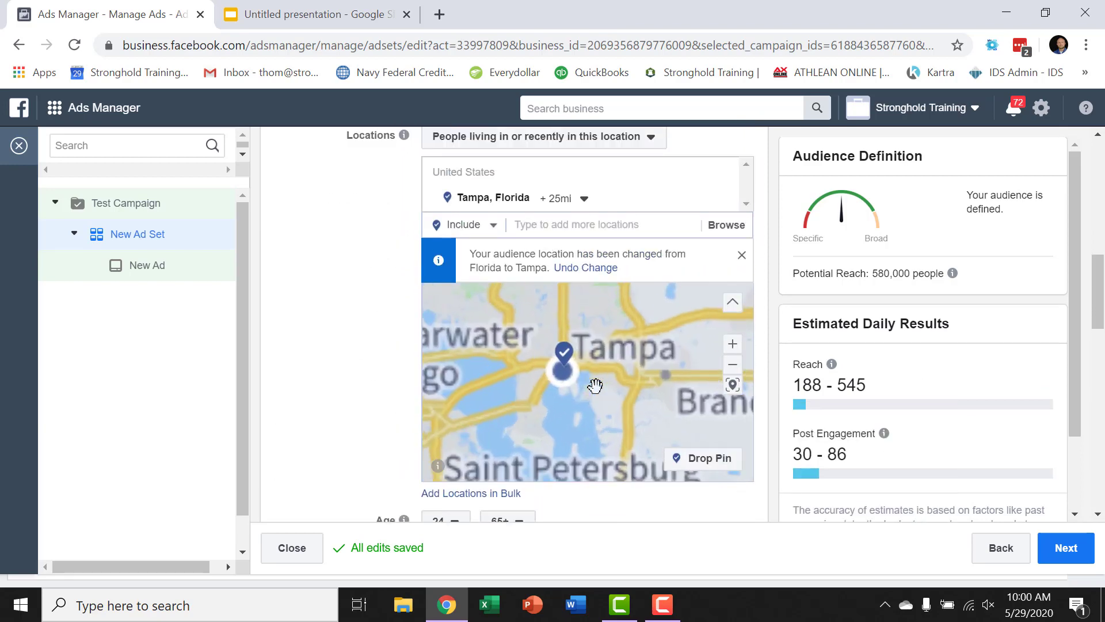
pyautogui.scroll(-3, 595, 386)
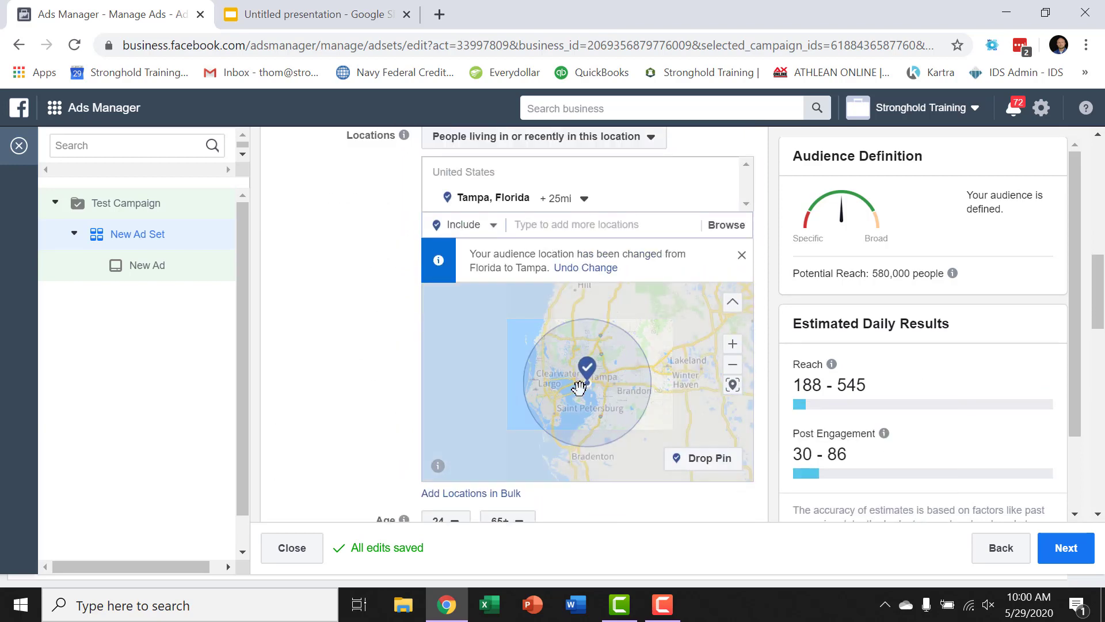
pyautogui.scroll(2, 328, 351)
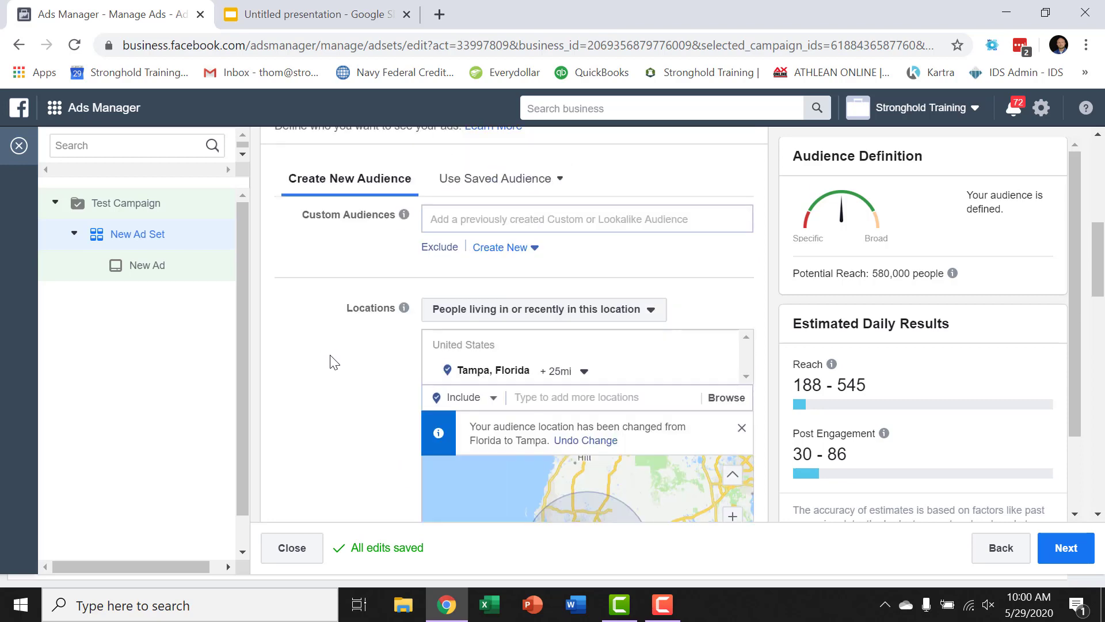
pyautogui.scroll(5, 336, 360)
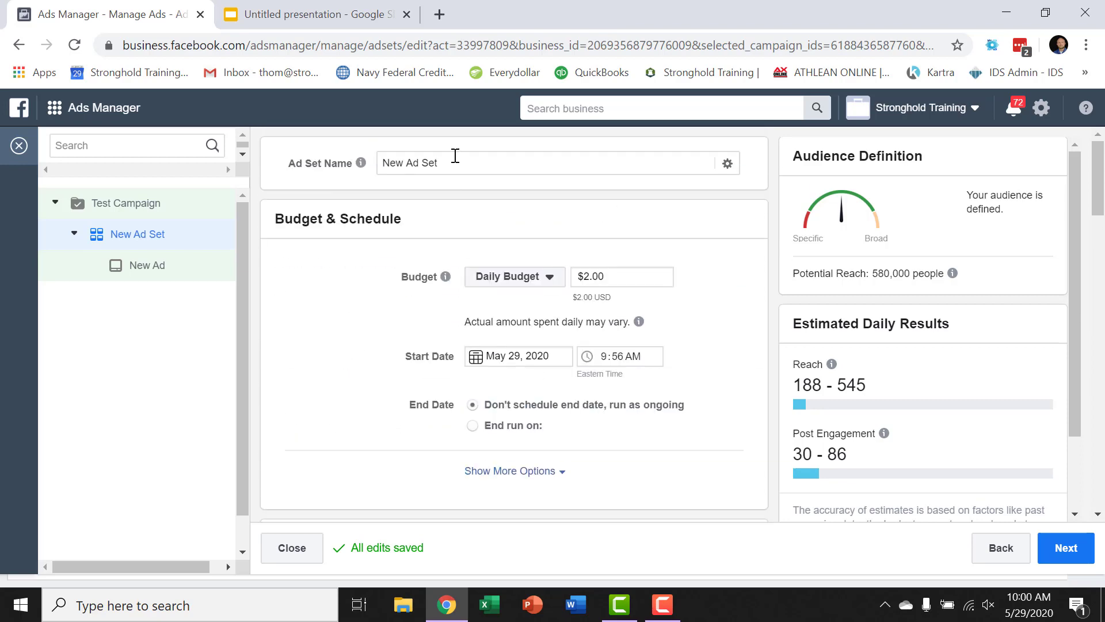
pyautogui.moveTo(449, 163); pyautogui.dragTo(388, 164)
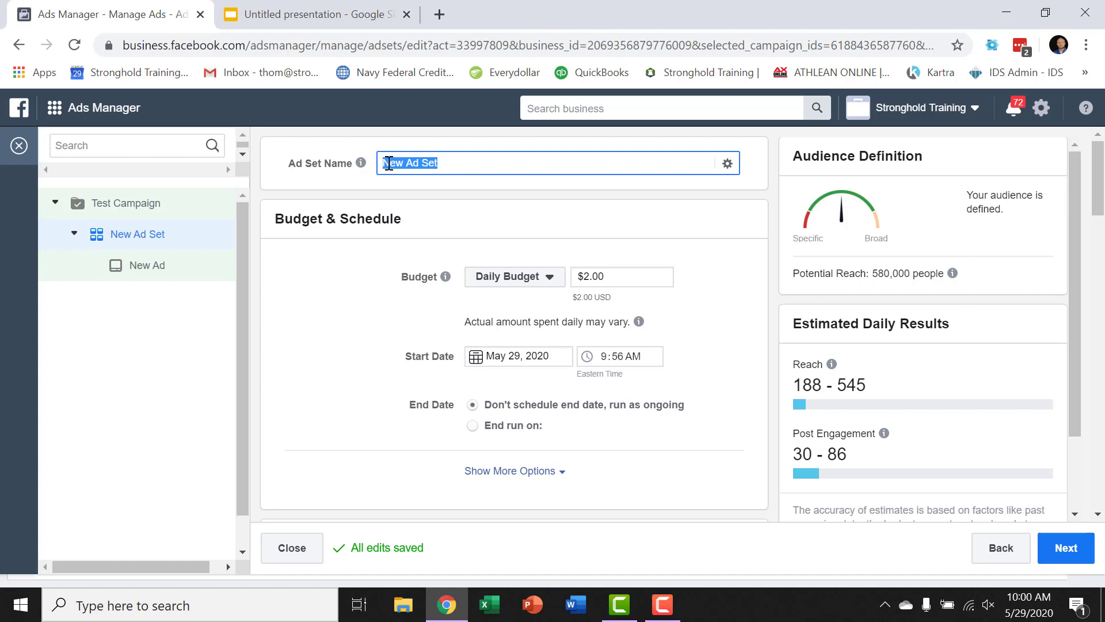
pyautogui.press('BackSpace')
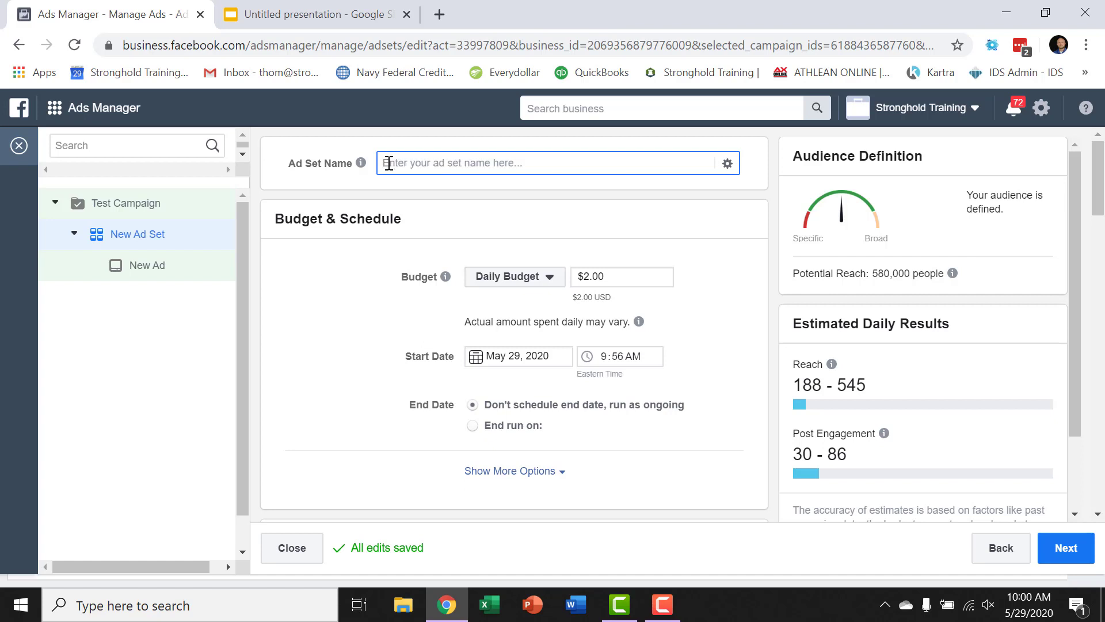
pyautogui.write('Tampa')
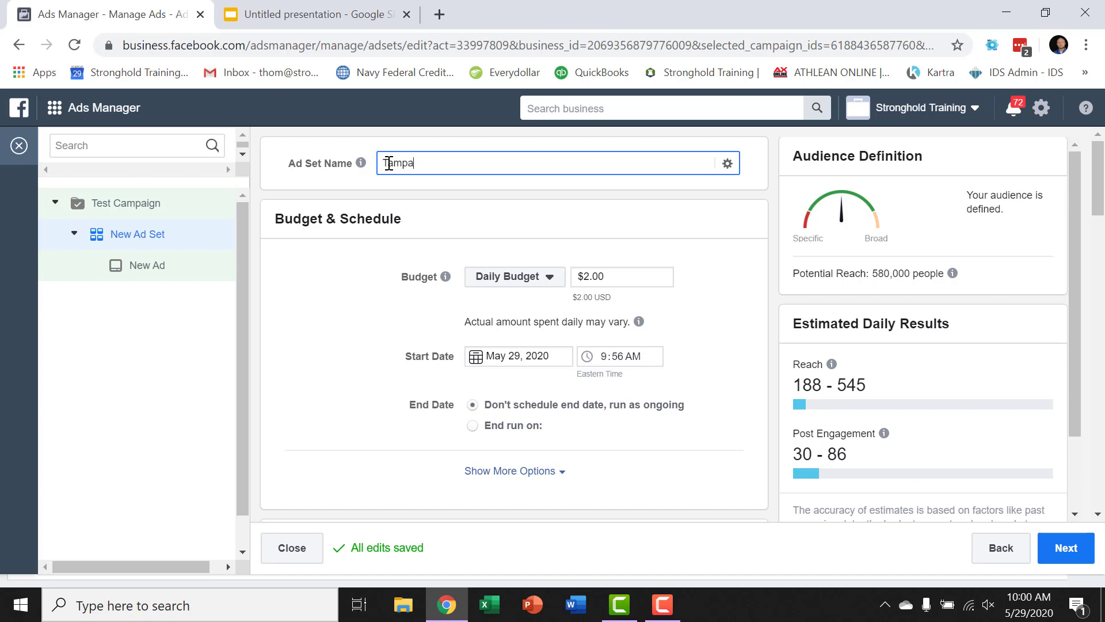
pyautogui.write(' - Entrepreneuriship interest')
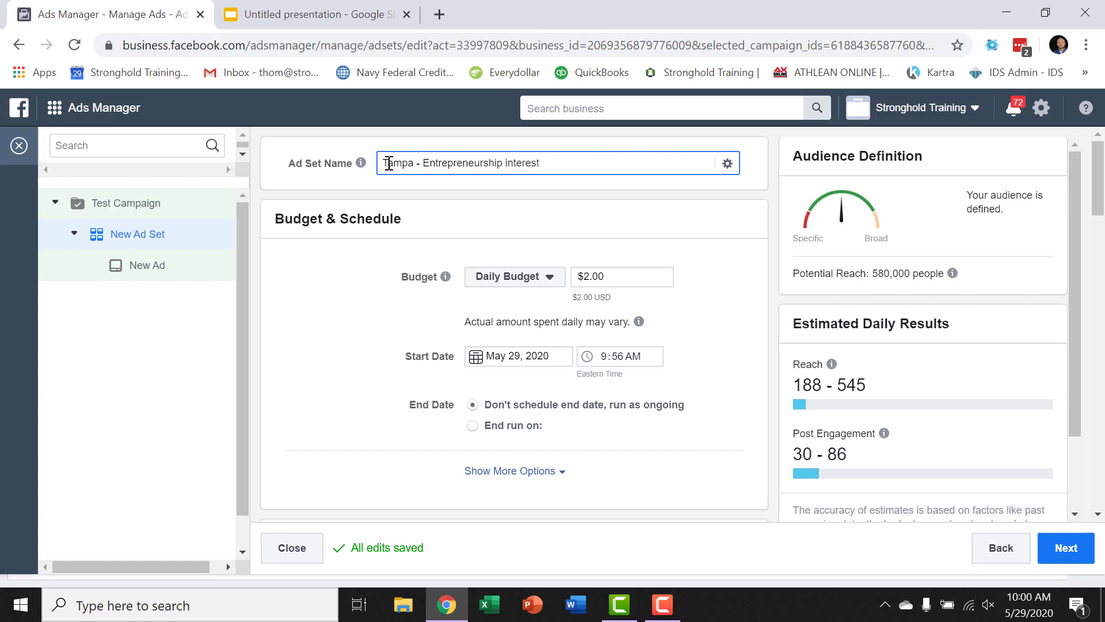
pyautogui.click(333, 308)
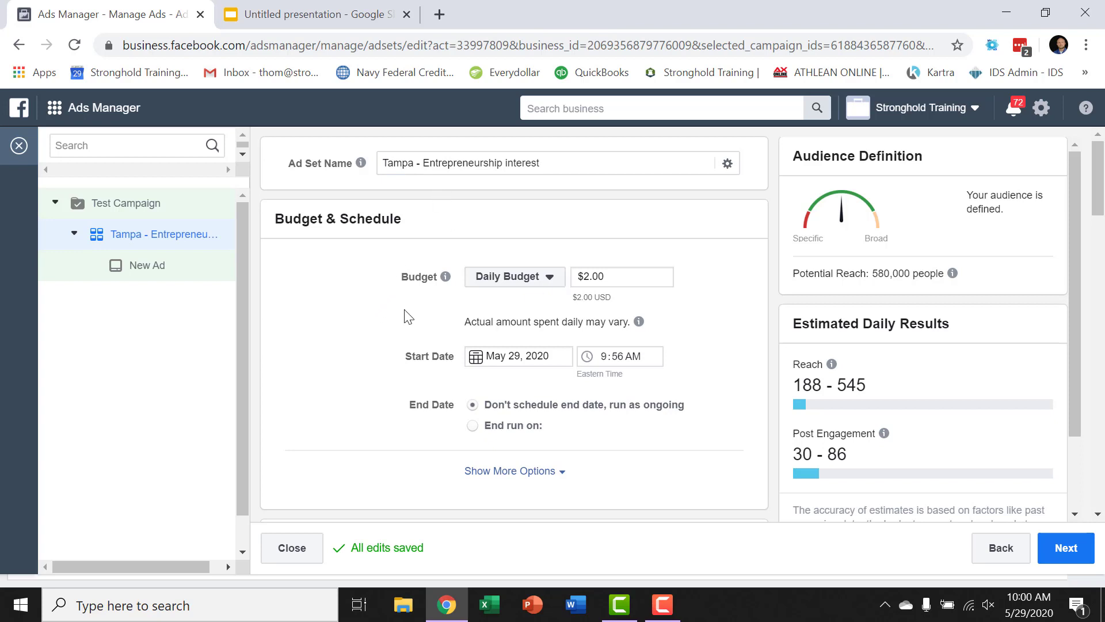
# Look at the audience types available for creating a new custom or lookalike audience, without choosing one.
pyautogui.scroll(-1, 403, 317)
pyautogui.scroll(1, 403, 315)
pyautogui.scroll(-5, 429, 313)
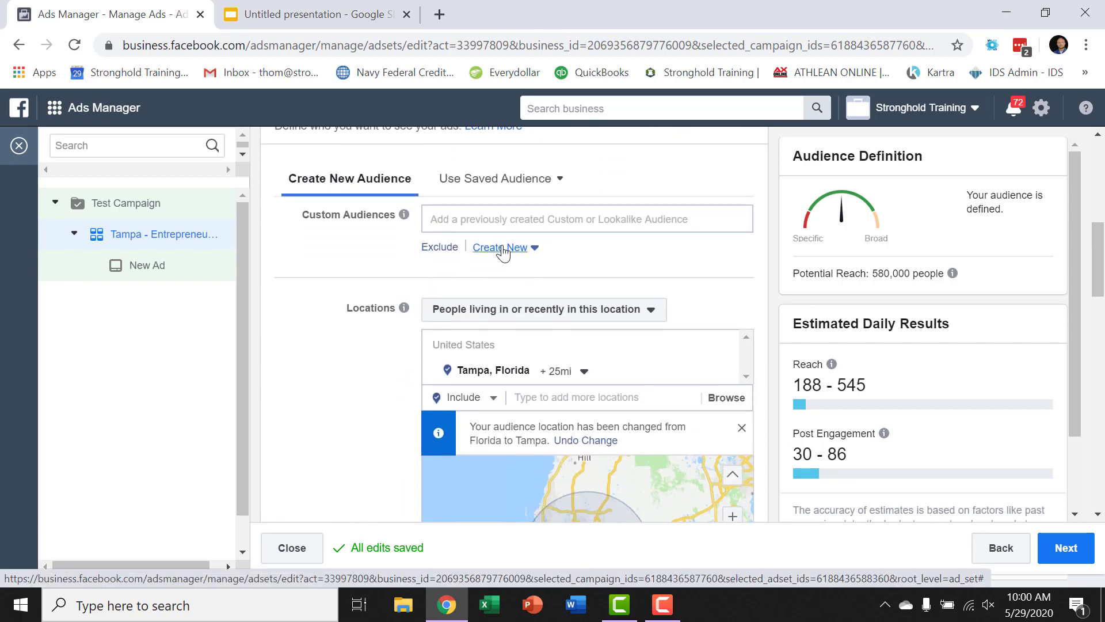
pyautogui.click(502, 249)
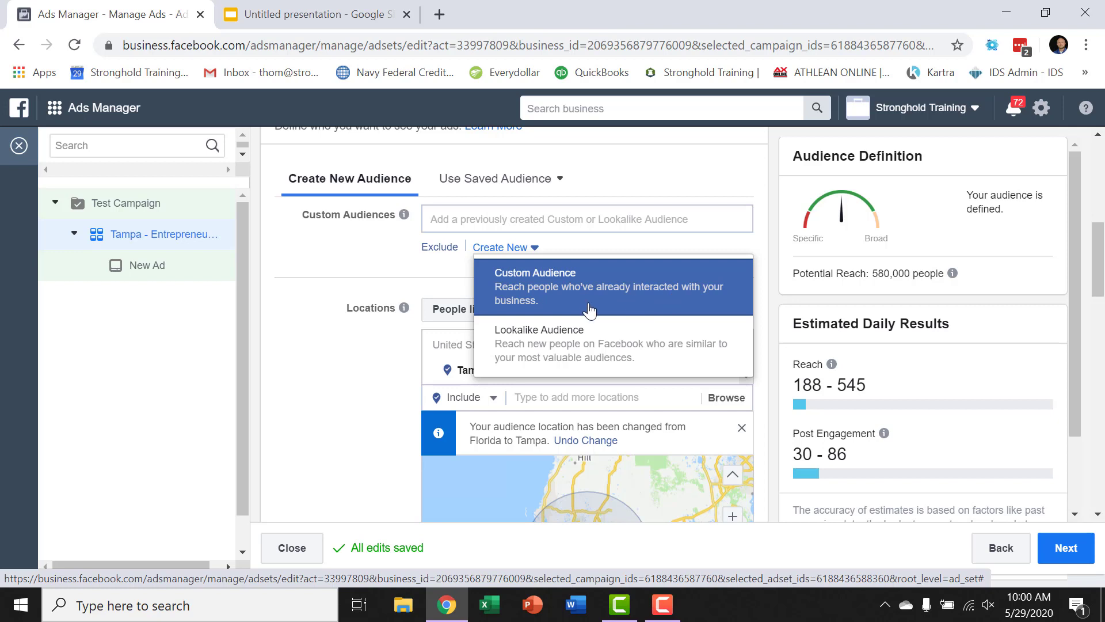
pyautogui.click(364, 290)
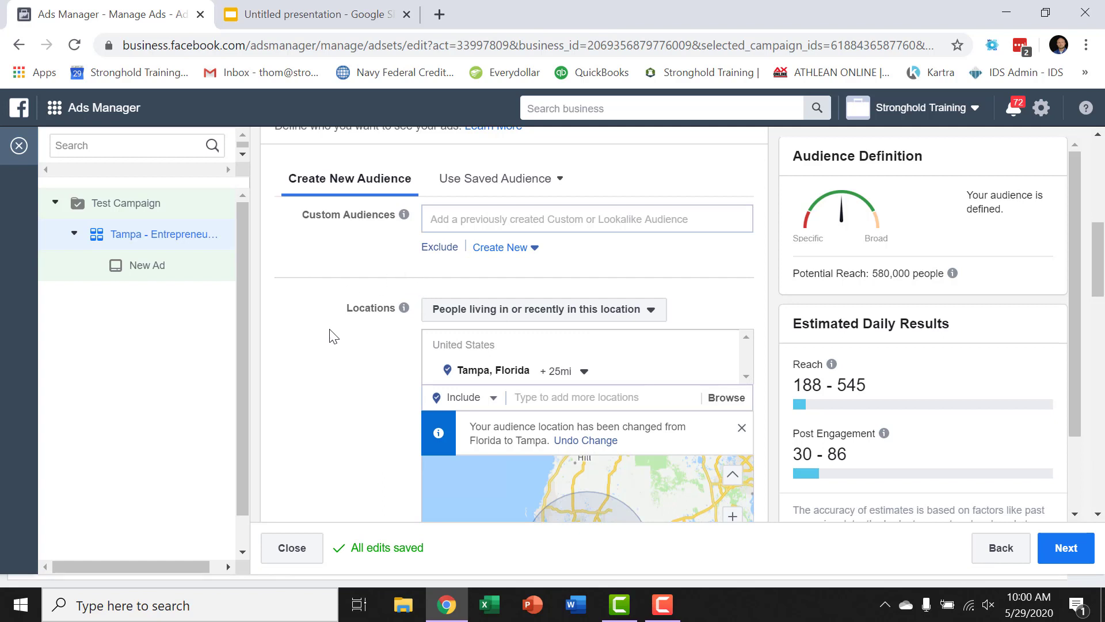
# Save the ad set's audience under the name "Tampa - Entrepreneurship Interest".
pyautogui.scroll(-3, 332, 334)
pyautogui.scroll(-6, 331, 336)
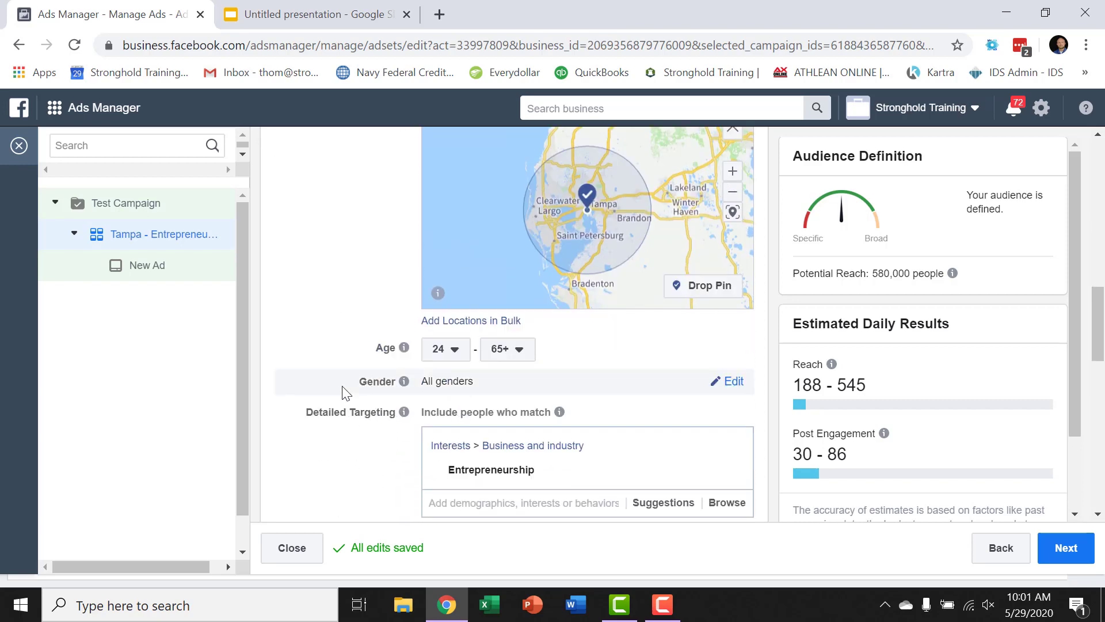
pyautogui.scroll(-3, 335, 387)
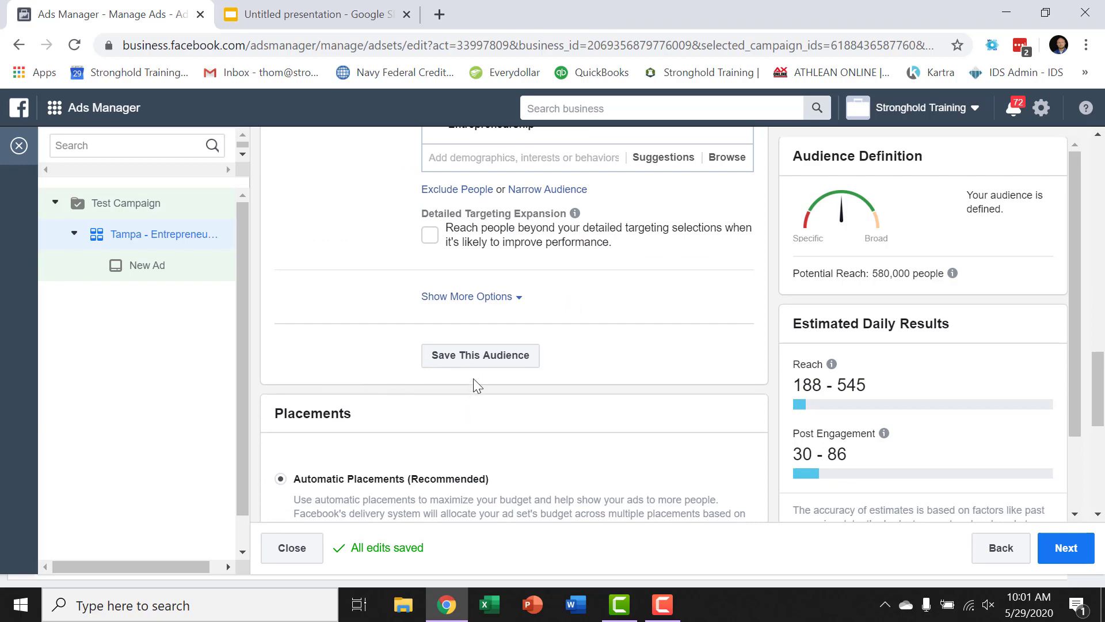
pyautogui.click(470, 362)
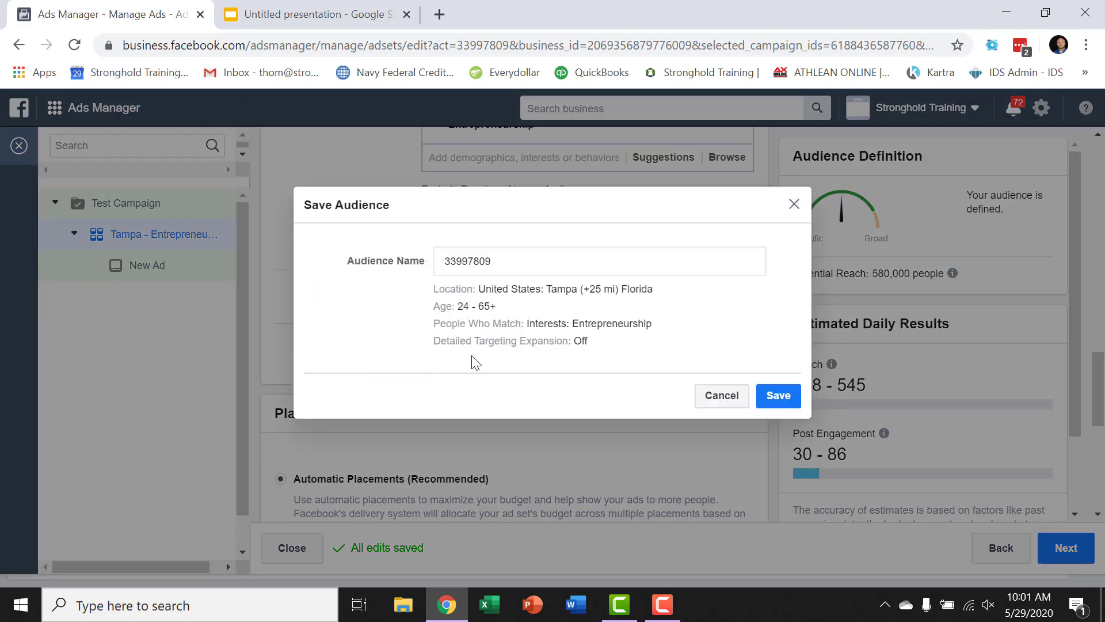
pyautogui.click(487, 262)
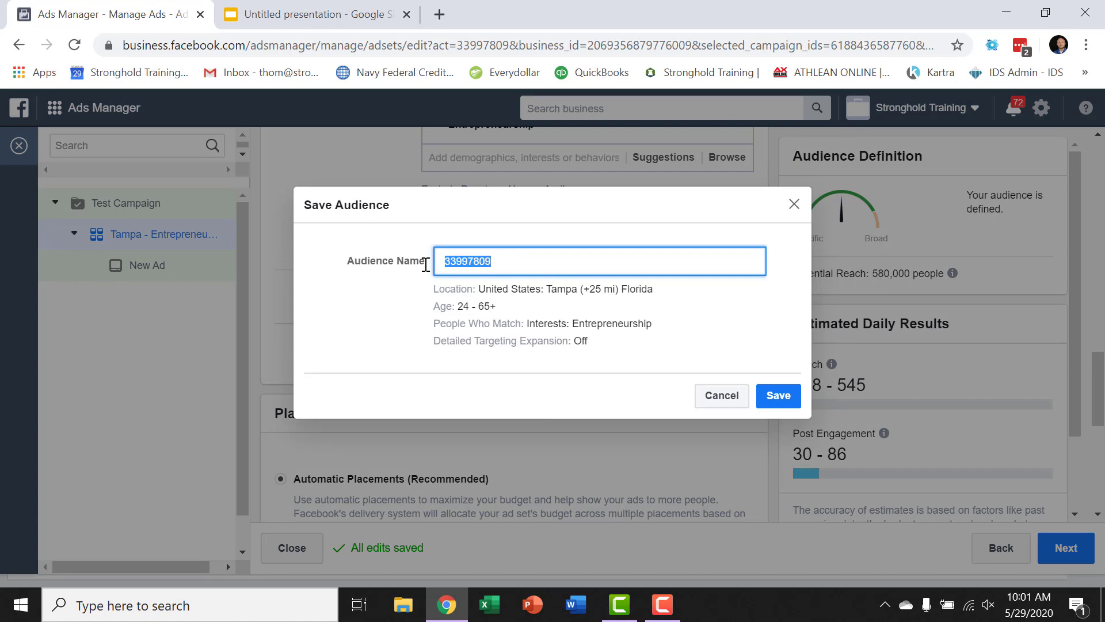
pyautogui.press('BackSpace')
pyautogui.write('Tampa')
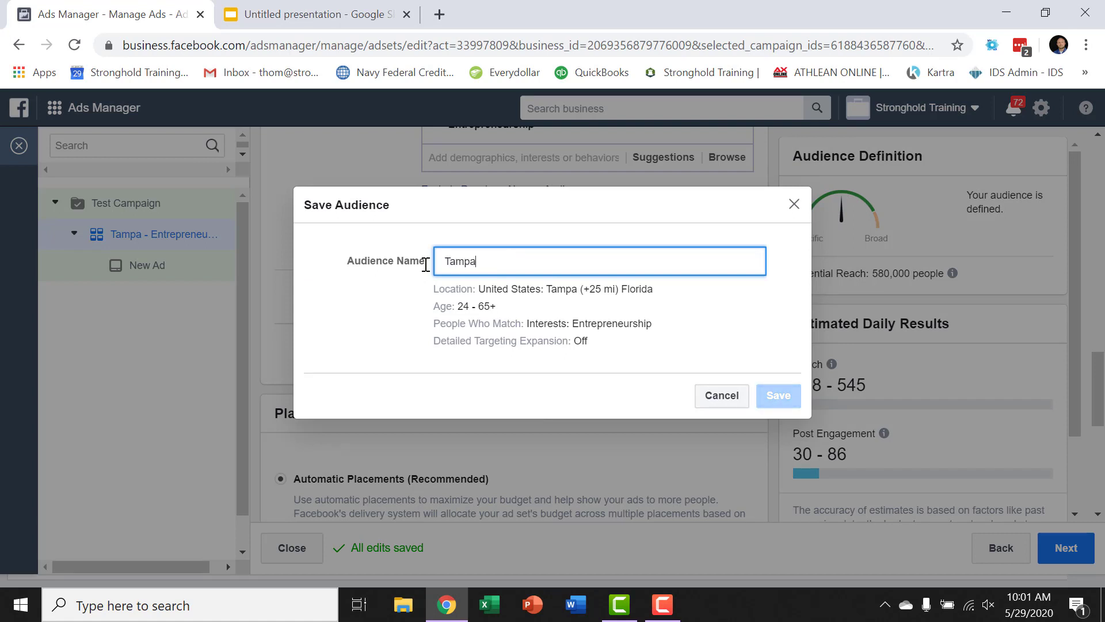
pyautogui.write(' - Entrepreneurship Interest')
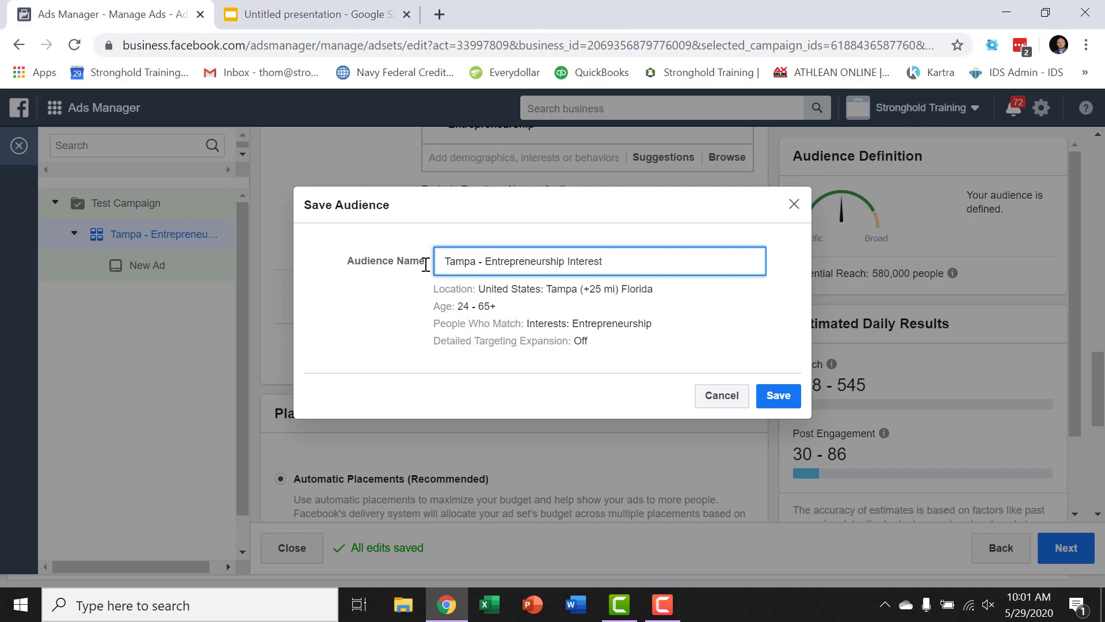
pyautogui.click(779, 394)
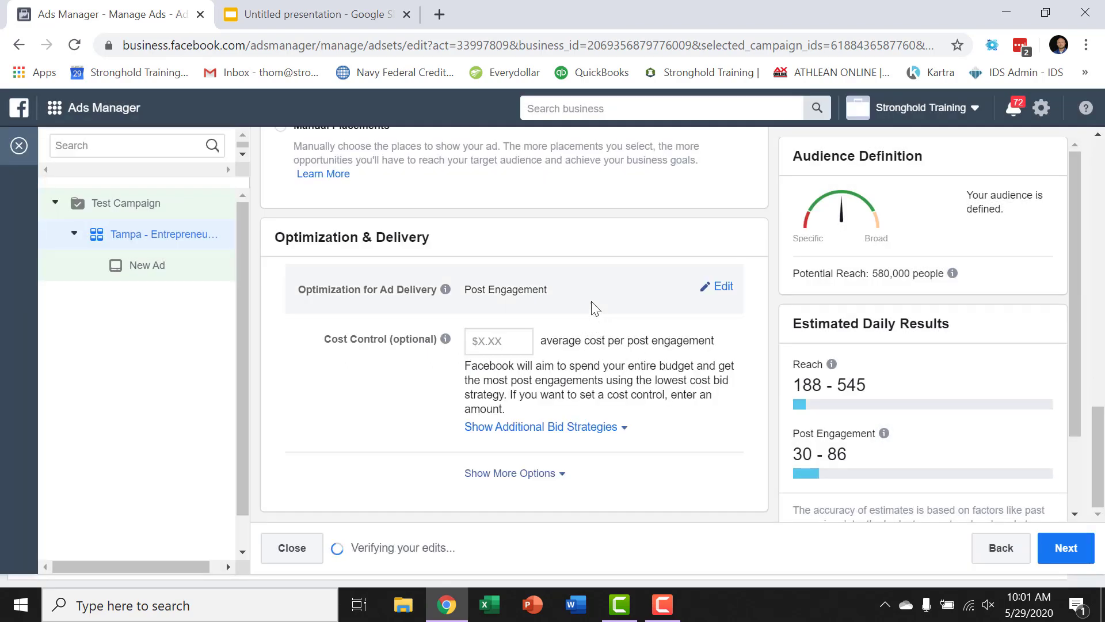
# Review the saved audience and budget in the ad set and continue to the ad setup.
pyautogui.scroll(10, 588, 365)
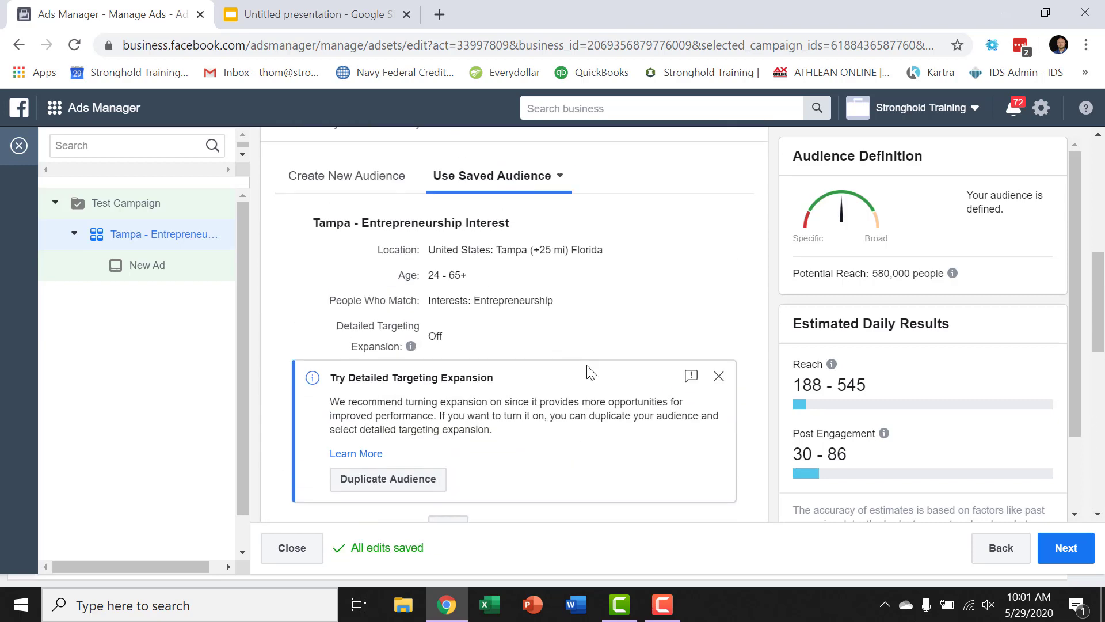
pyautogui.scroll(6, 589, 373)
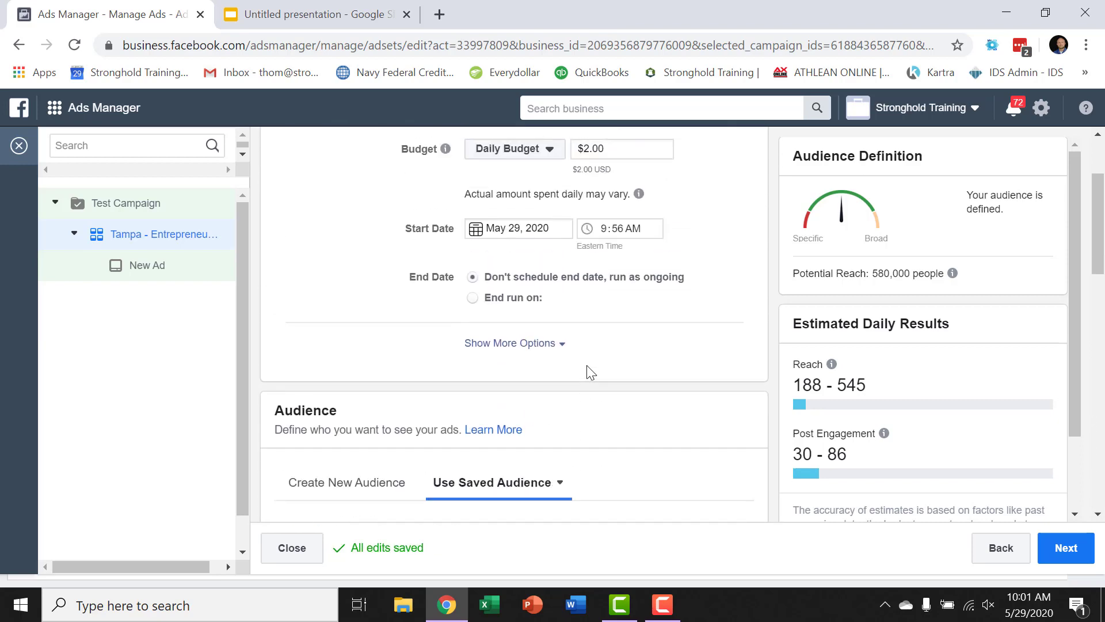
pyautogui.click(1066, 548)
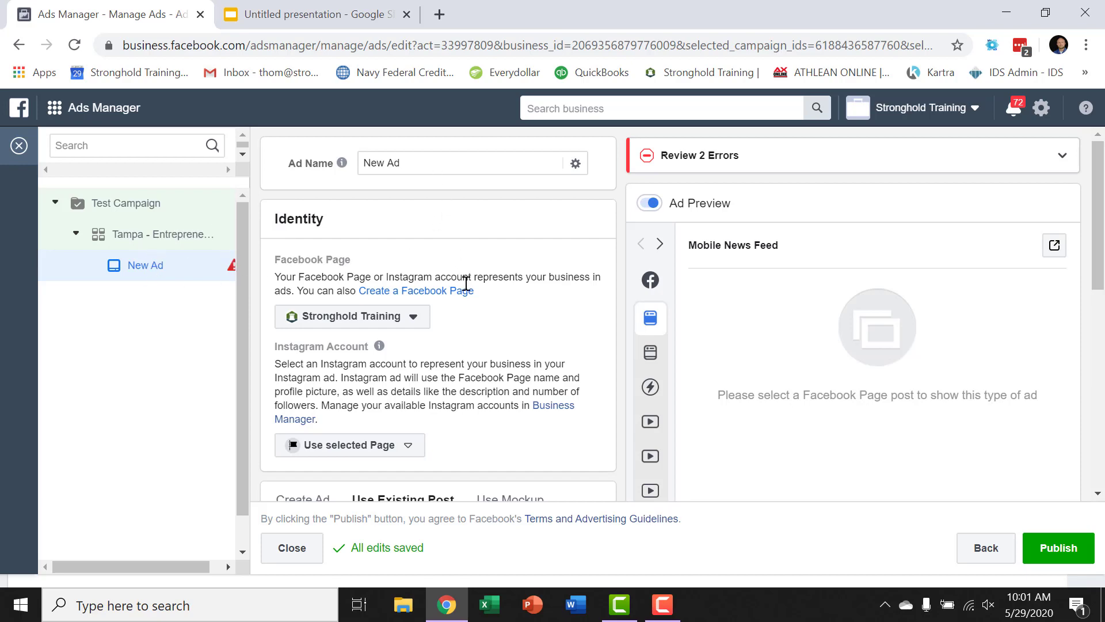
# Set the ad's Instagram account to stronghold_training.
pyautogui.scroll(-5, 464, 286)
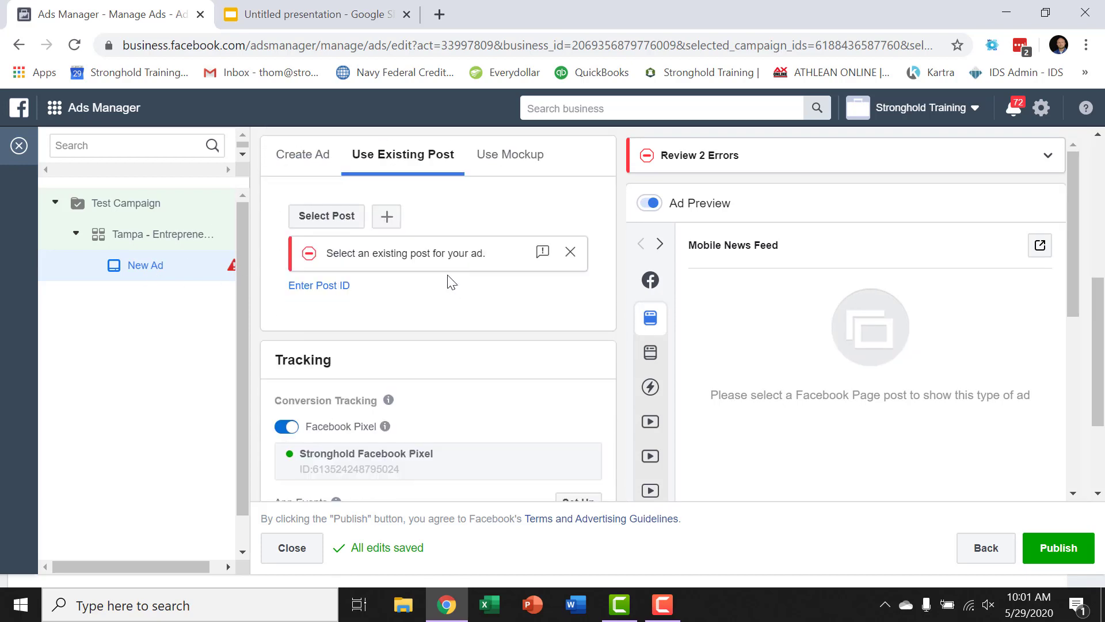
pyautogui.scroll(3, 449, 279)
pyautogui.click(397, 272)
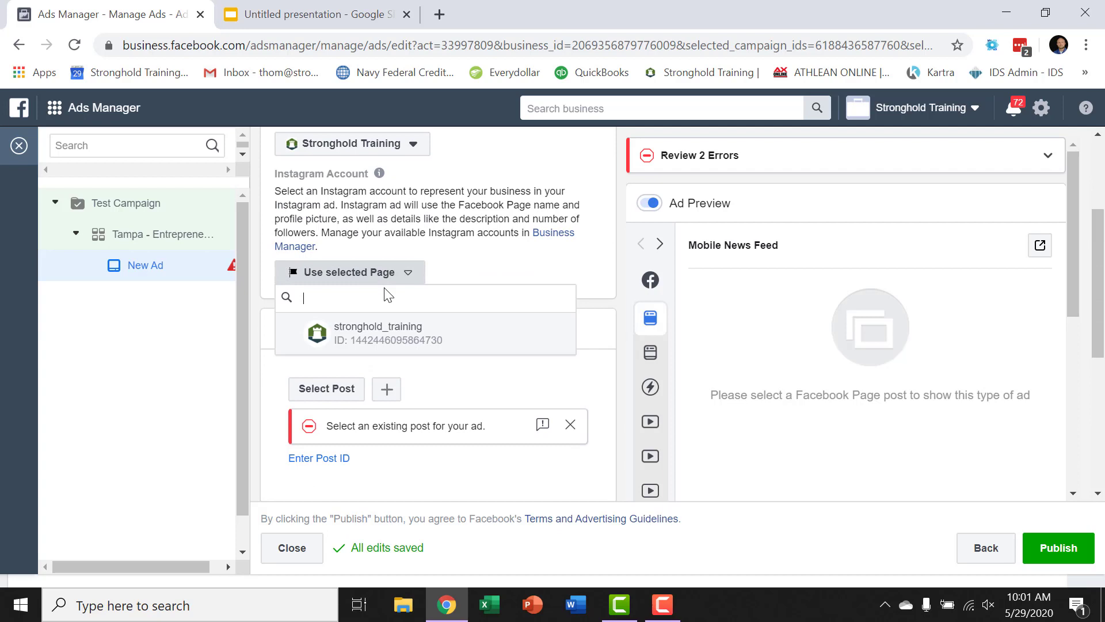
pyautogui.click(397, 334)
pyautogui.scroll(2, 463, 274)
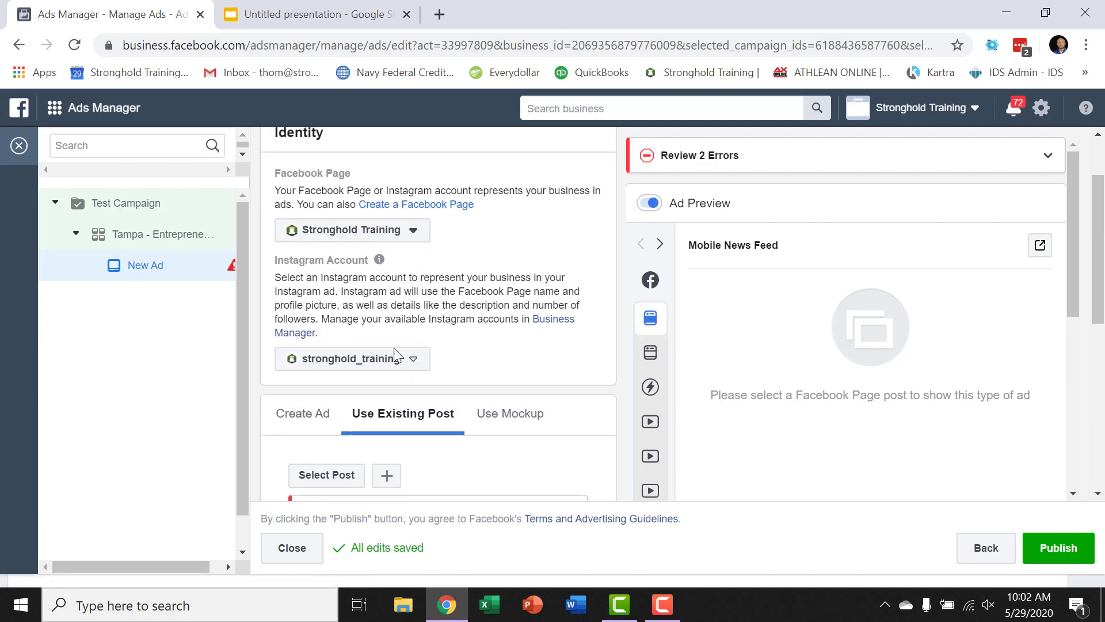
# Select the May 28, 2020 Facebook Page post "How to stay consistent and predictably grow your business (Entrepreneurs Only!)" as the ad's existing post.
pyautogui.scroll(-3, 447, 338)
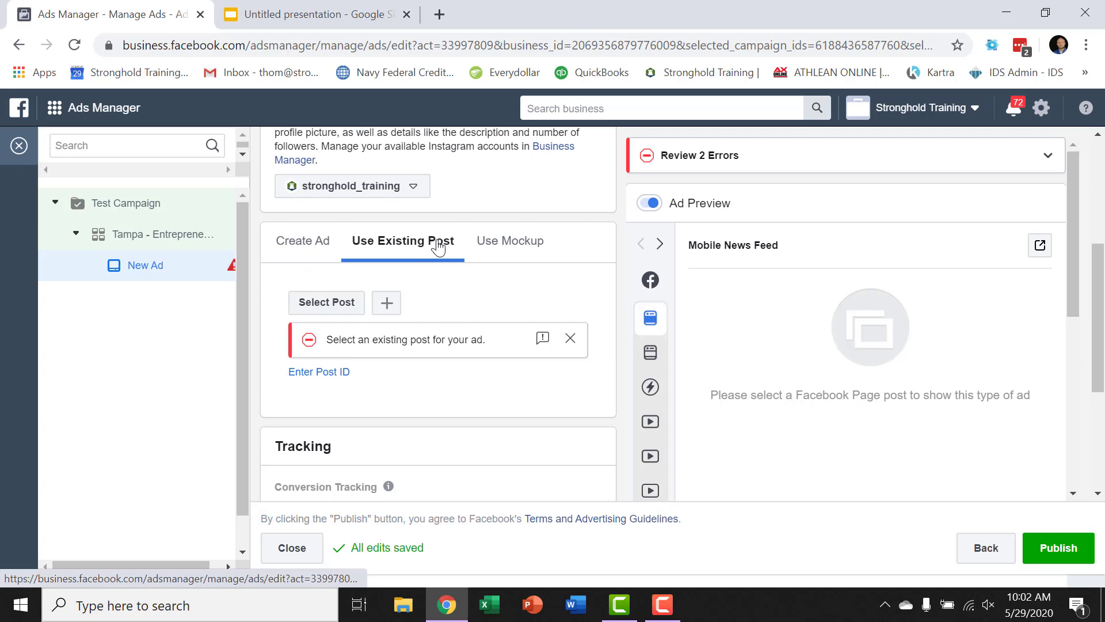
pyautogui.scroll(-2, 455, 283)
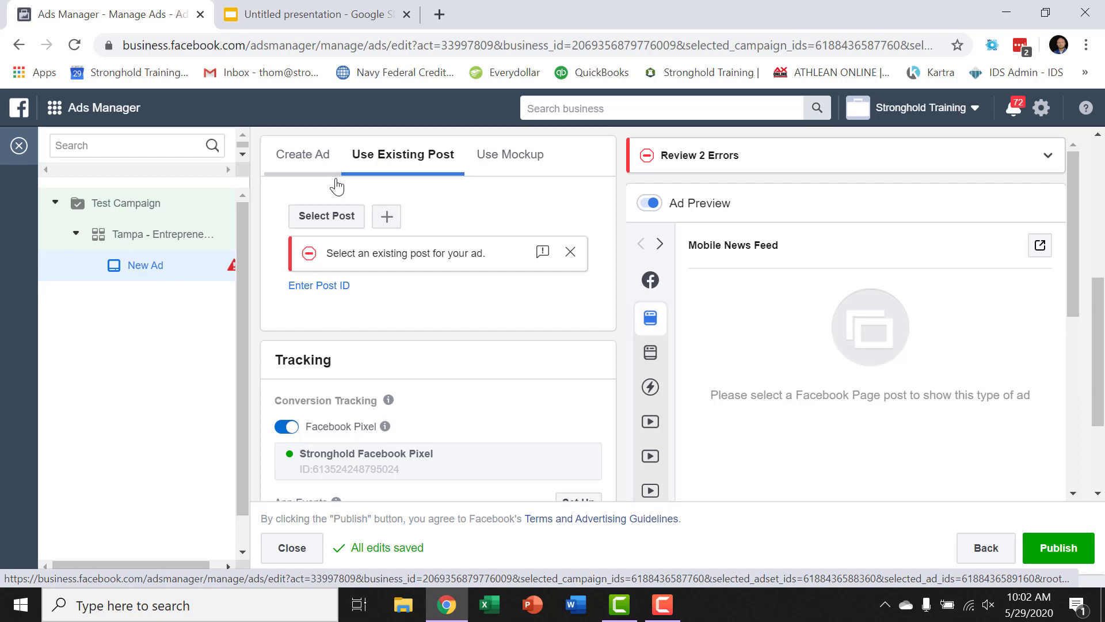
pyautogui.click(344, 215)
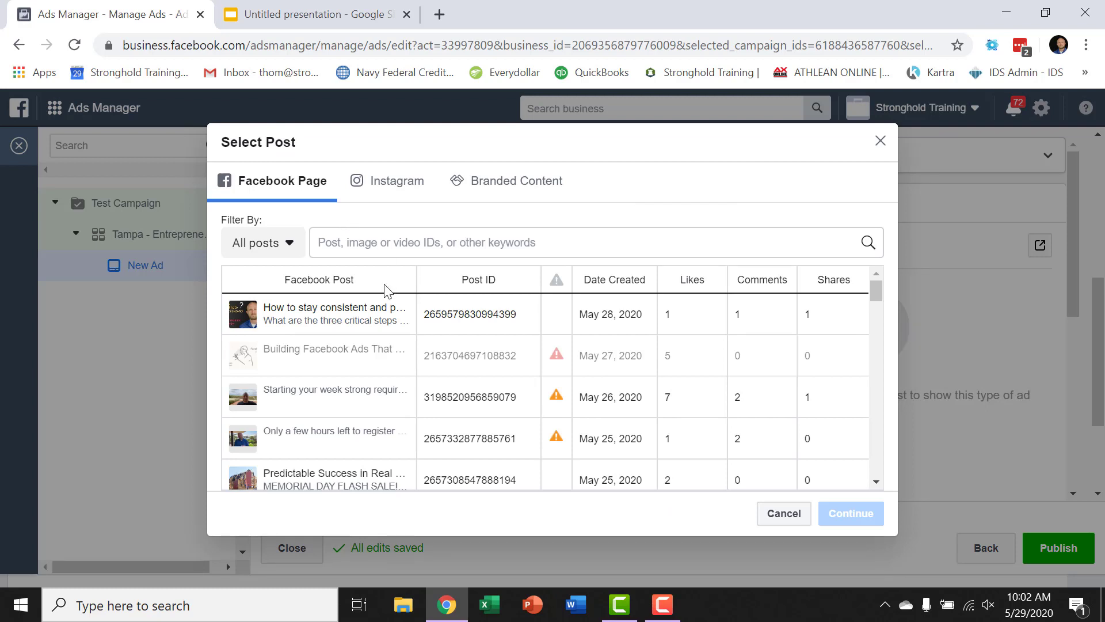
pyautogui.click(338, 322)
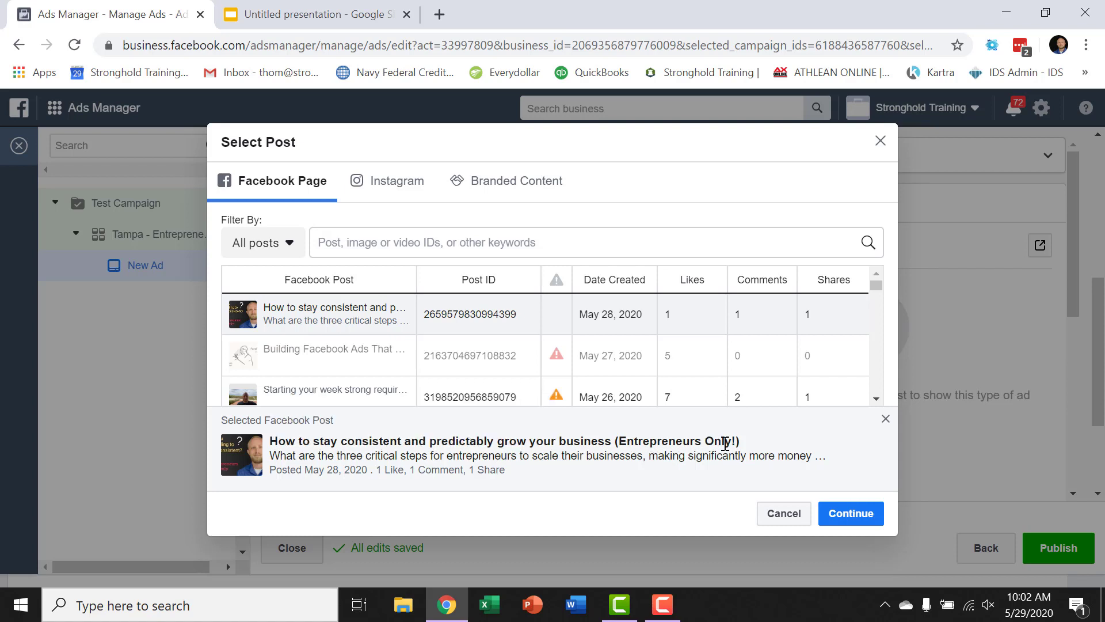
pyautogui.click(851, 515)
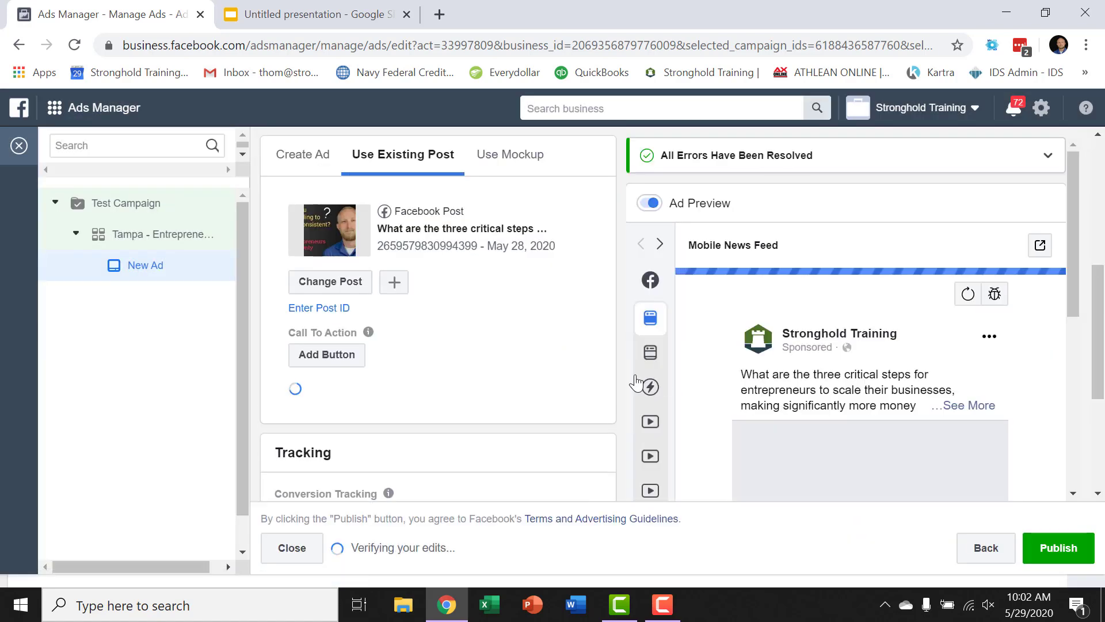
# Examine the ad preview for the Mobile News Feed and the Desktop News Feed placements.
pyautogui.scroll(-2, 789, 411)
pyautogui.scroll(-3, 789, 411)
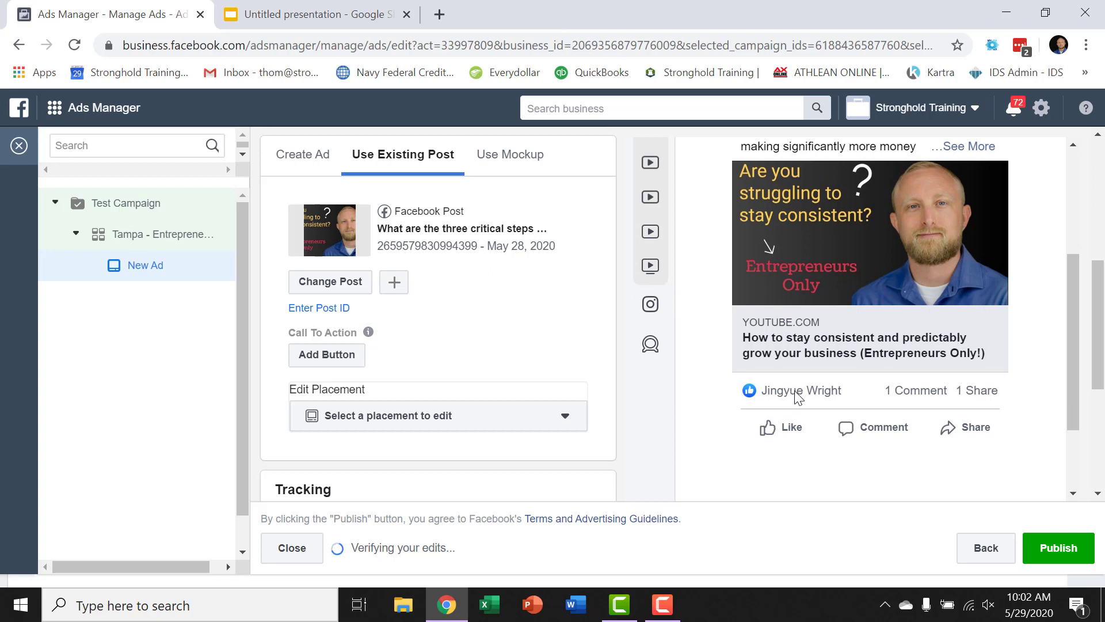
pyautogui.scroll(3, 800, 391)
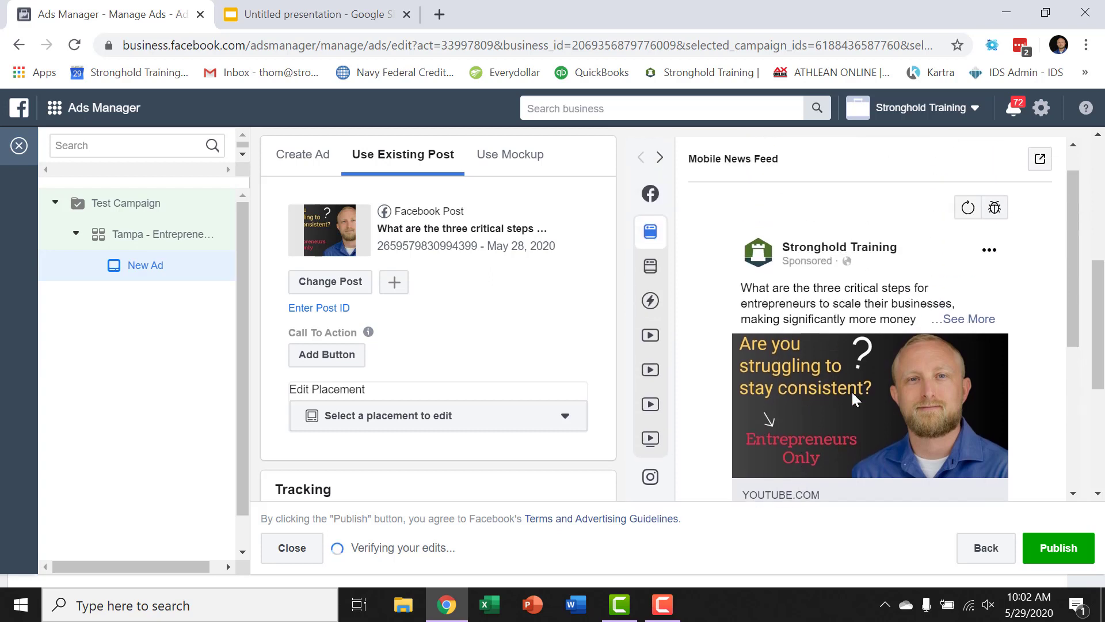
pyautogui.scroll(-3, 797, 401)
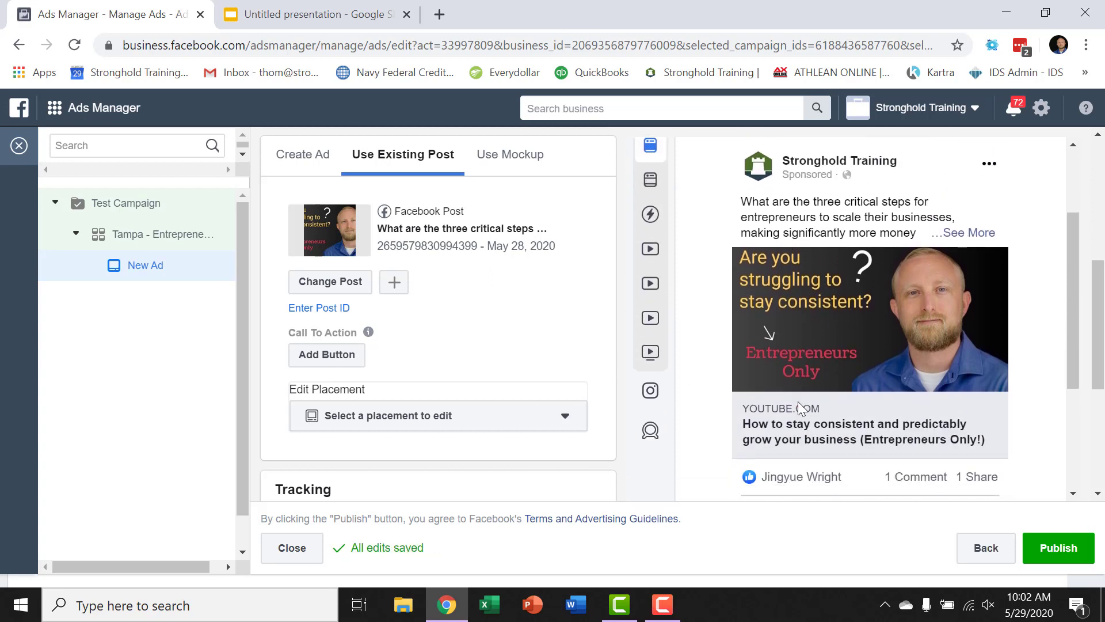
pyautogui.scroll(3, 801, 408)
pyautogui.moveTo(674, 202)
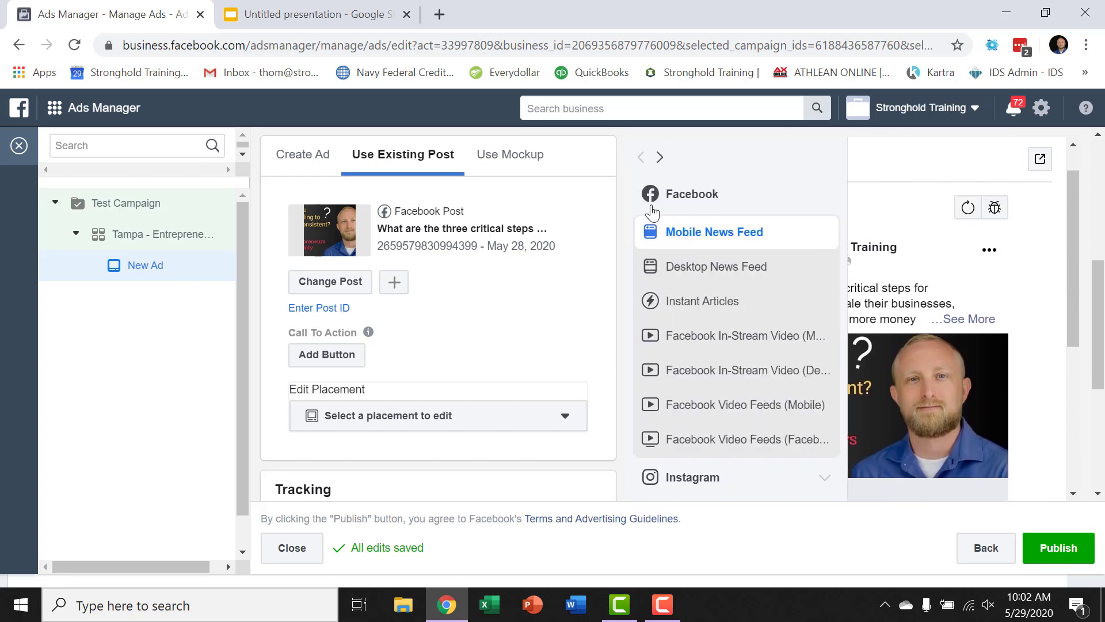
pyautogui.click(699, 268)
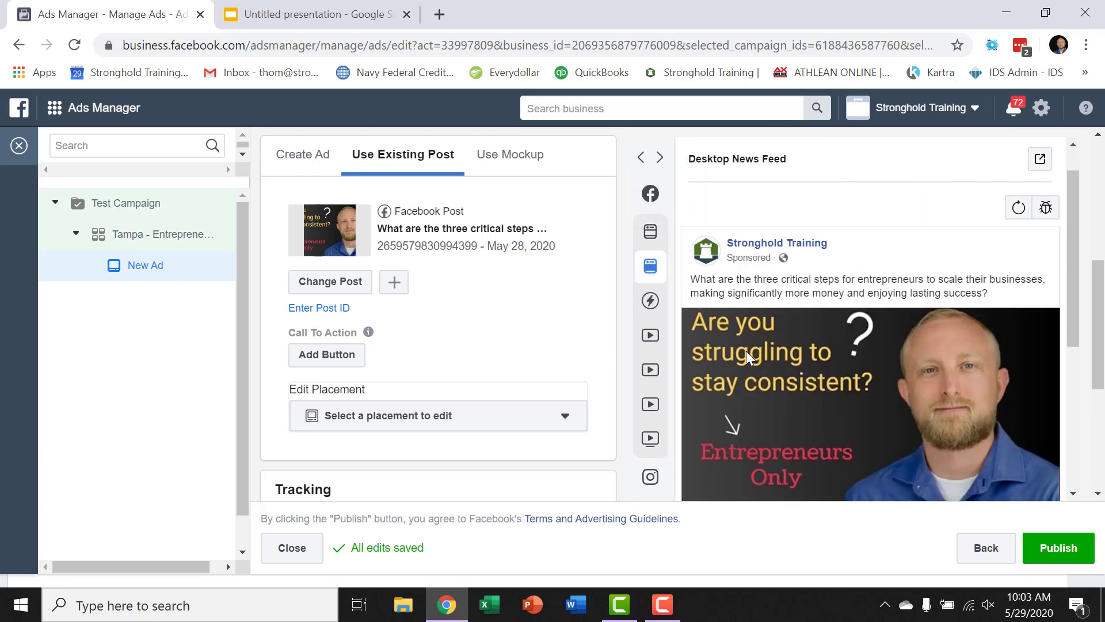
pyautogui.scroll(-2, 751, 359)
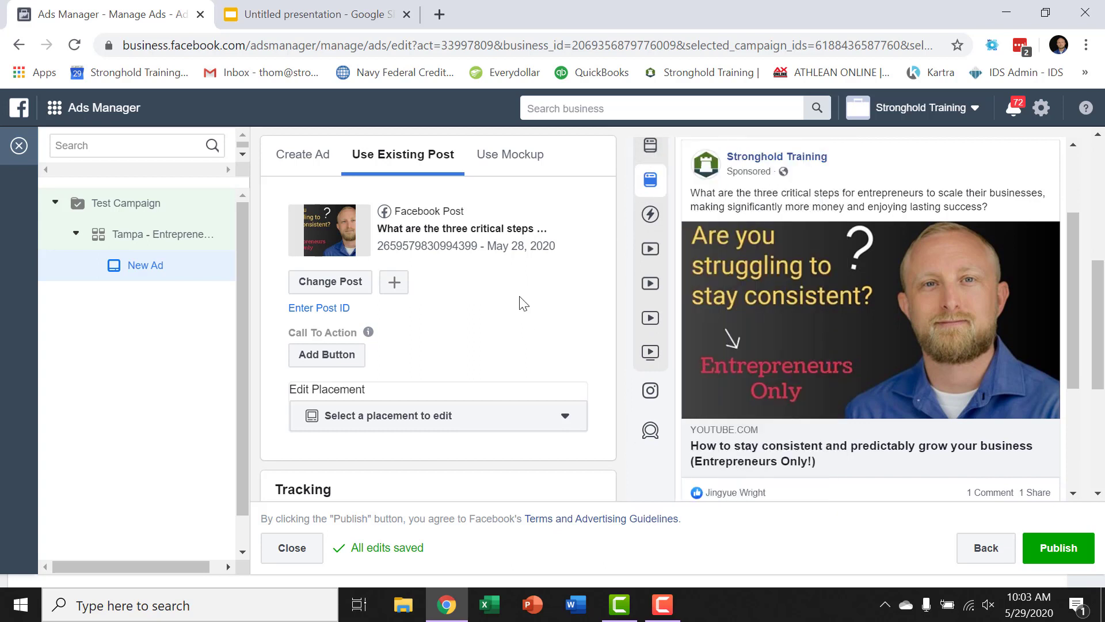
pyautogui.scroll(2, 491, 331)
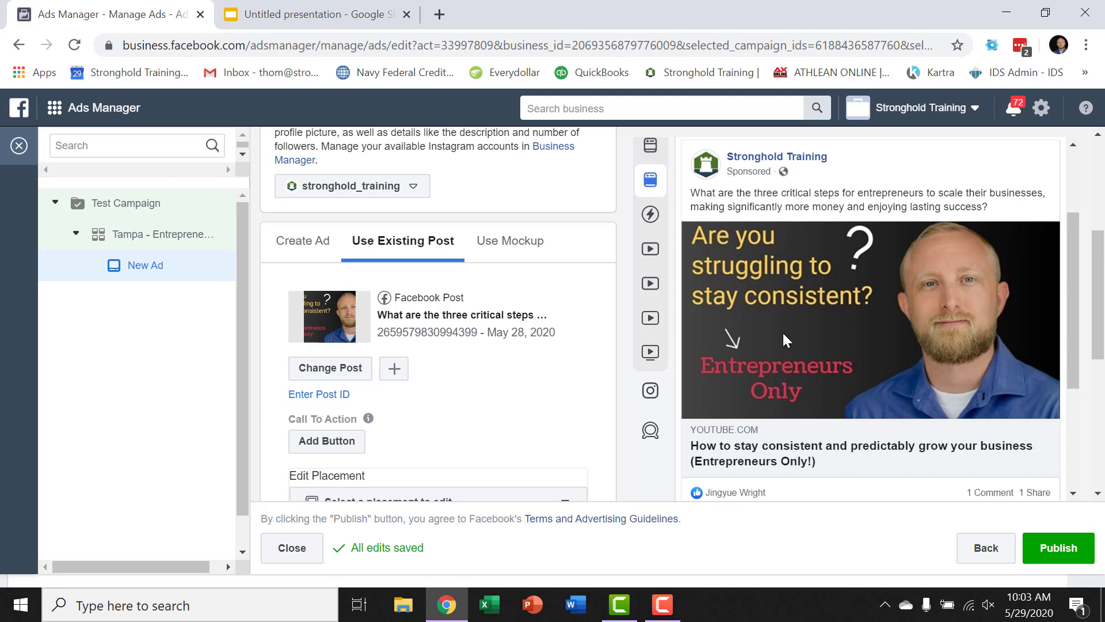
pyautogui.scroll(-2, 491, 350)
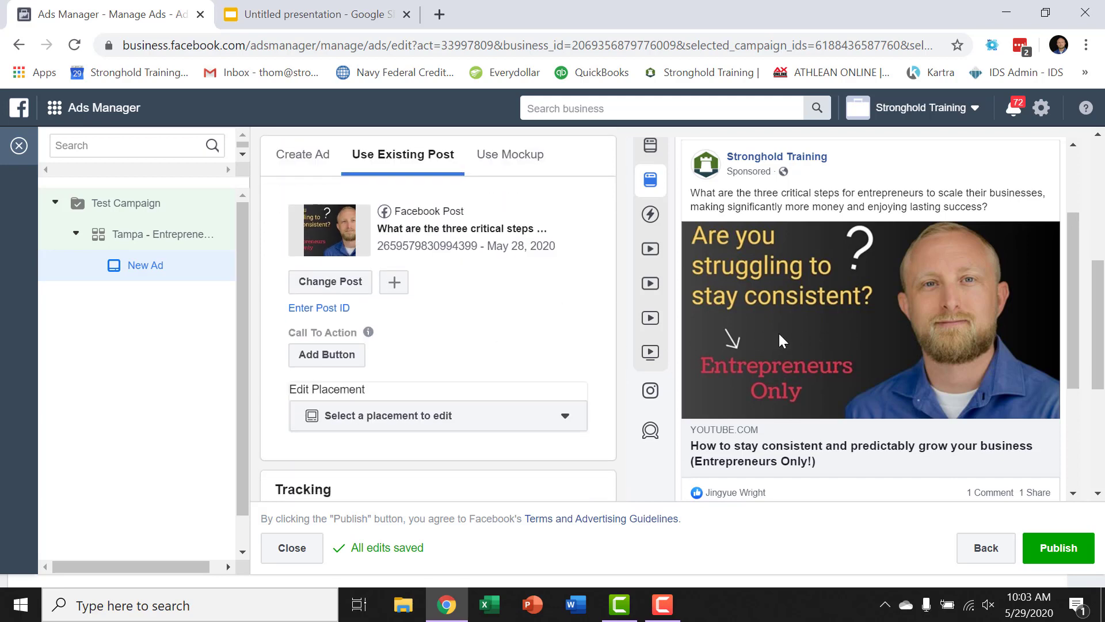
pyautogui.scroll(-2, 782, 336)
pyautogui.scroll(3, 778, 337)
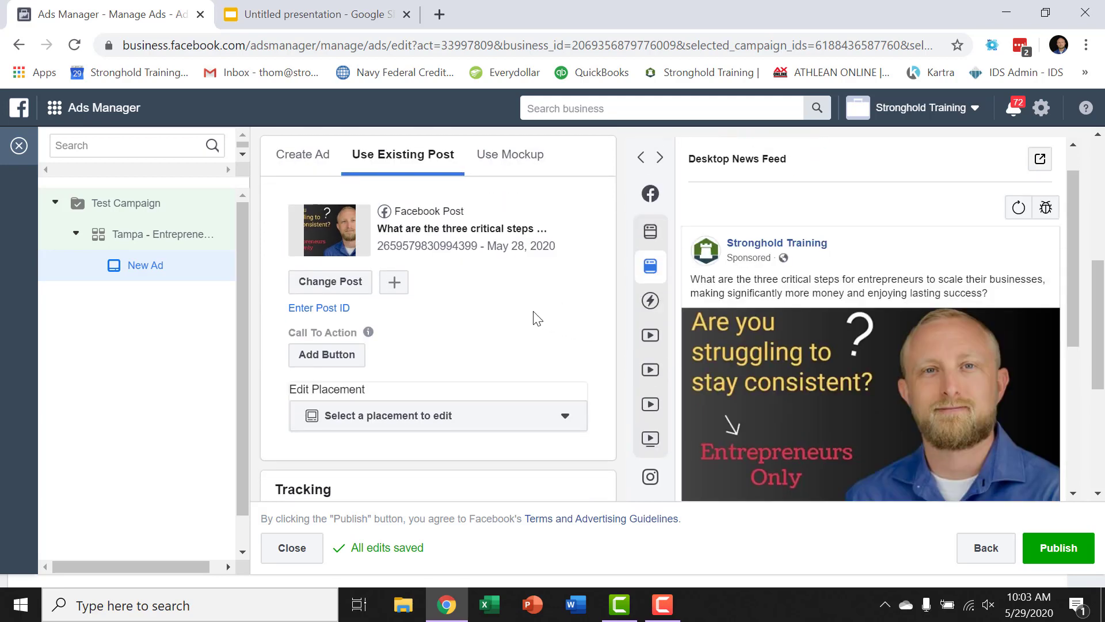
# Look over the media, primary text and call-to-action options for creating a new ad, and return to using the existing post.
pyautogui.scroll(4, 498, 328)
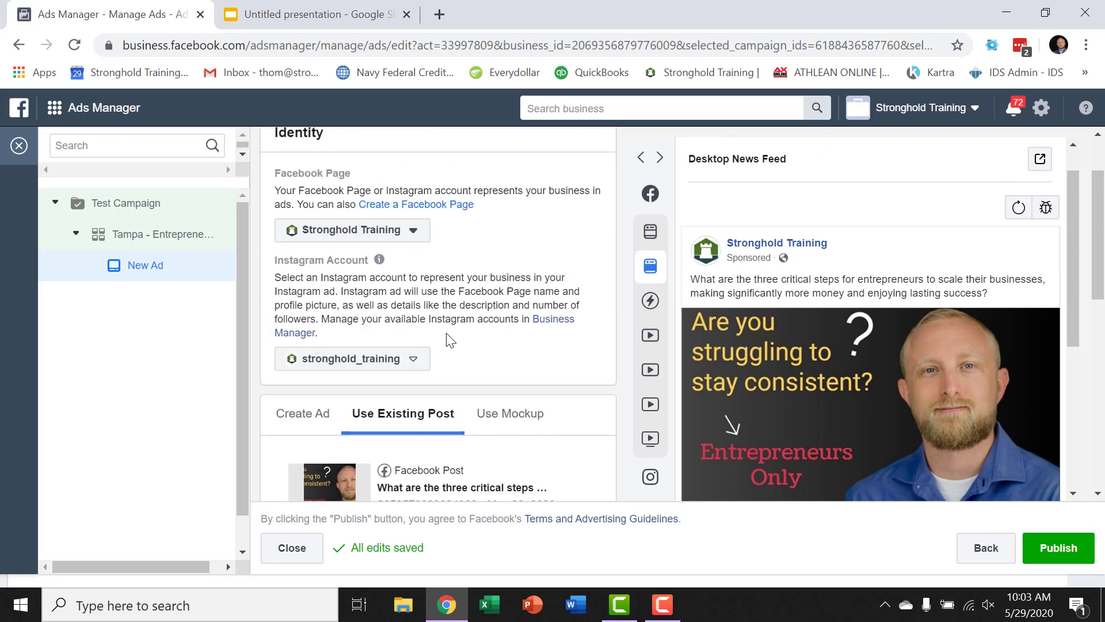
pyautogui.scroll(-1, 430, 345)
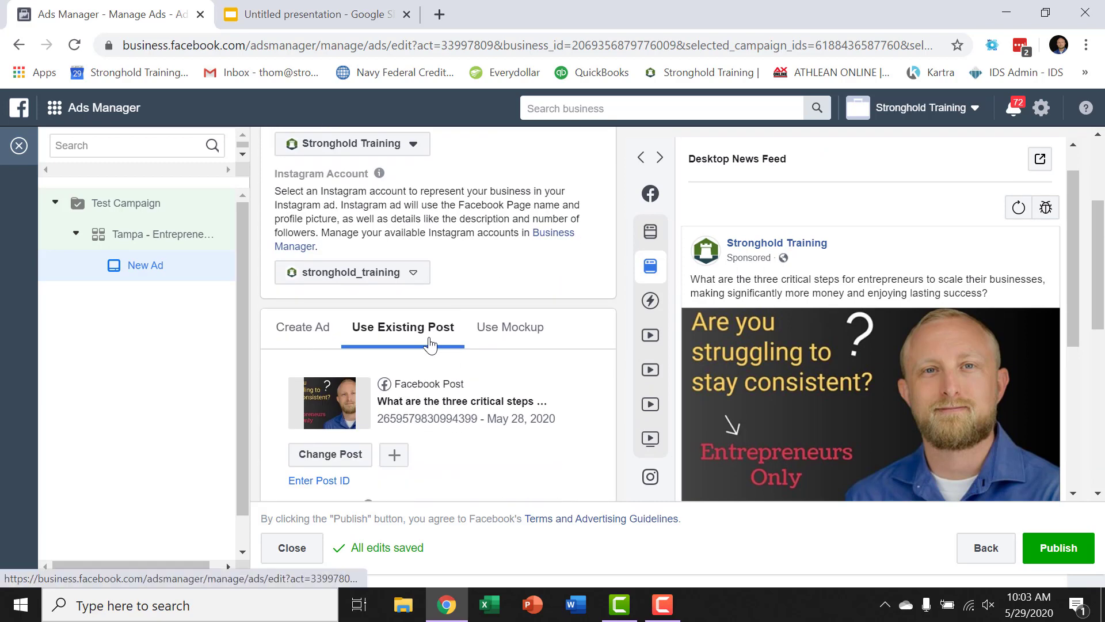
pyautogui.click(315, 333)
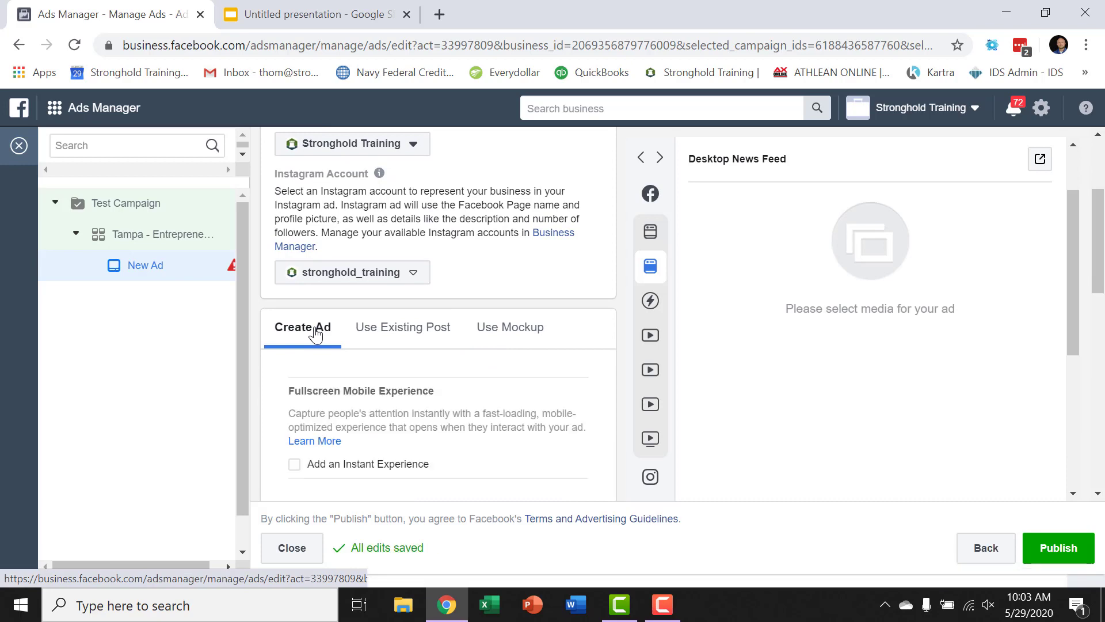
pyautogui.scroll(-1, 328, 351)
pyautogui.scroll(-3, 332, 357)
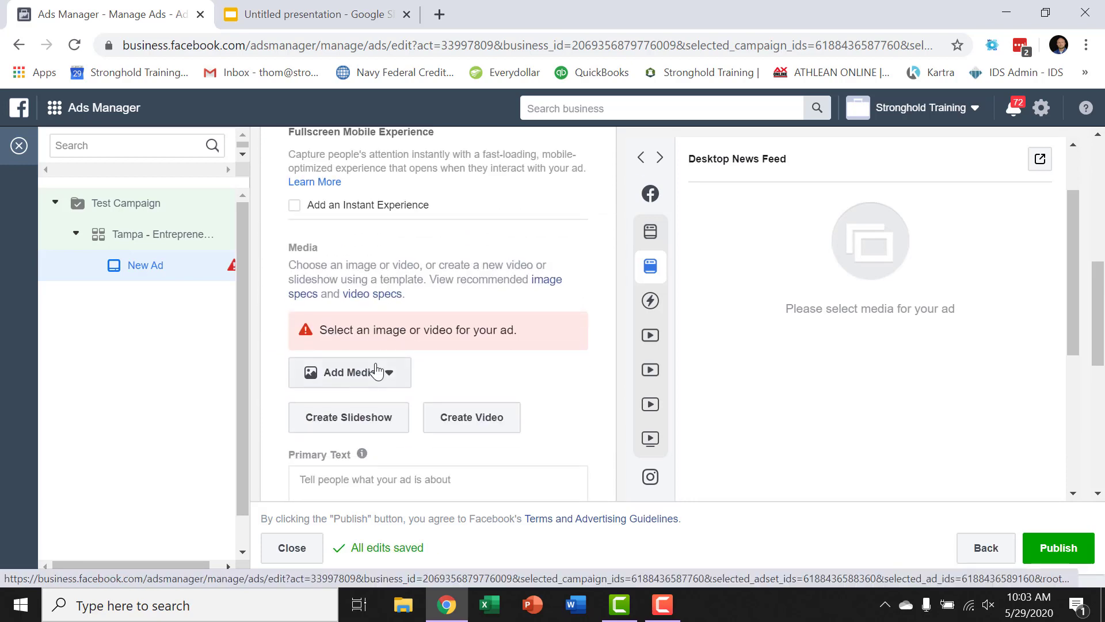
pyautogui.scroll(-1, 417, 365)
pyautogui.scroll(-1, 422, 365)
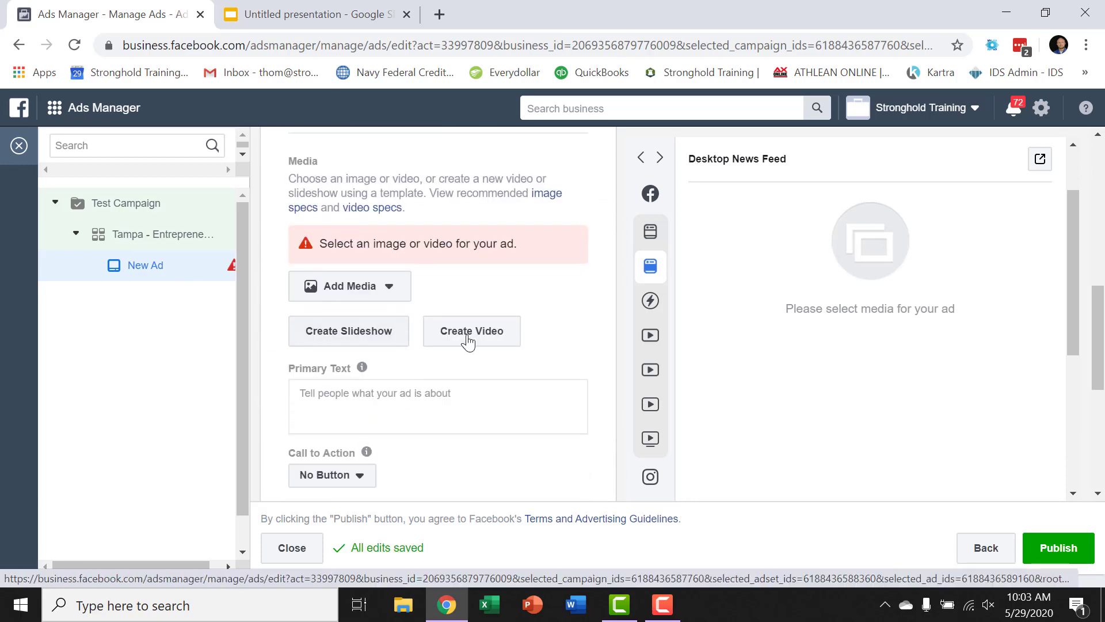
pyautogui.scroll(-2, 434, 370)
pyautogui.scroll(-3, 434, 370)
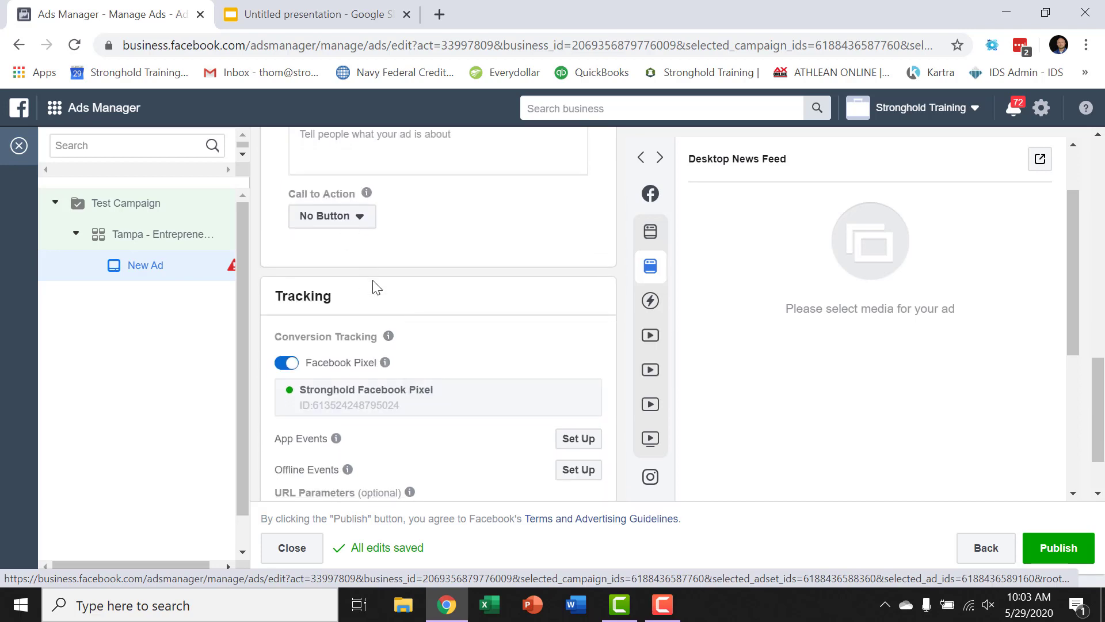
pyautogui.scroll(-1, 375, 289)
pyautogui.scroll(4, 375, 289)
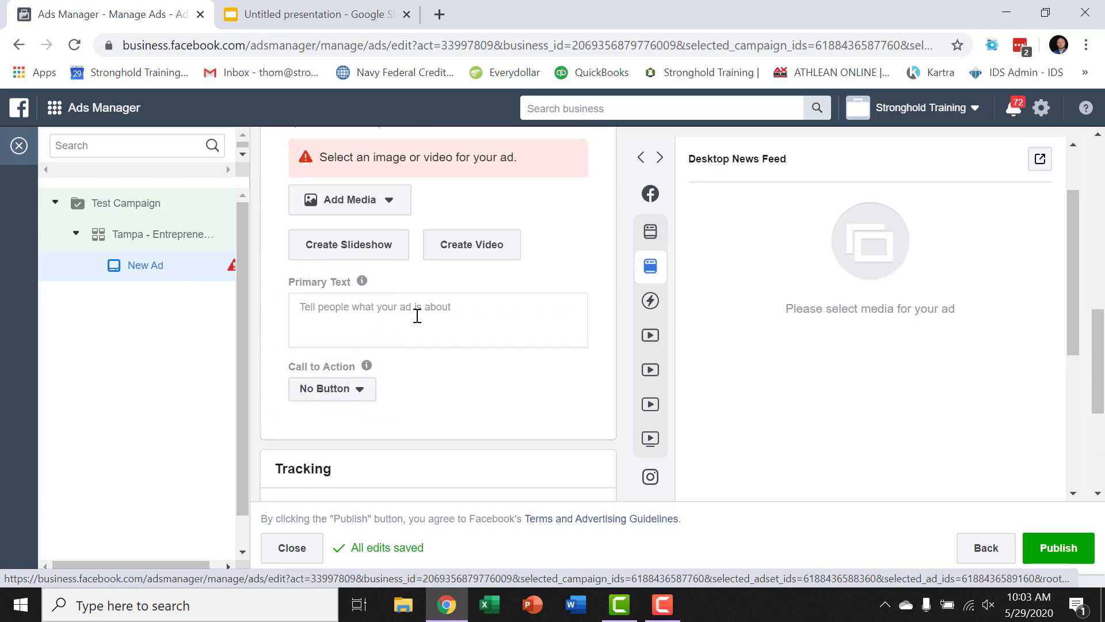
pyautogui.scroll(3, 412, 320)
pyautogui.scroll(4, 413, 322)
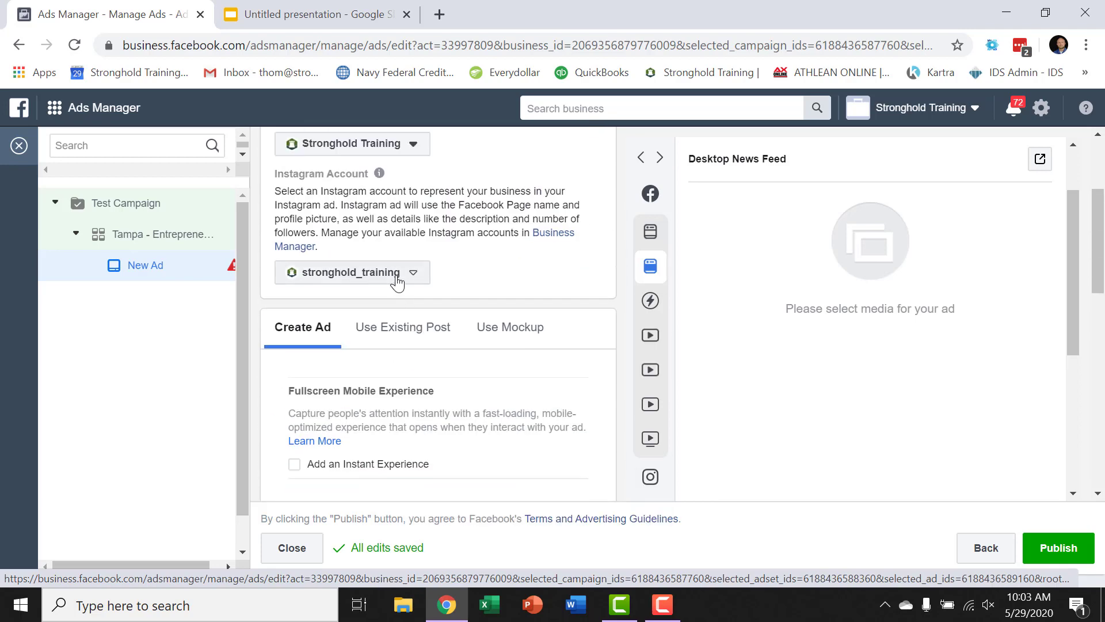
pyautogui.click(421, 353)
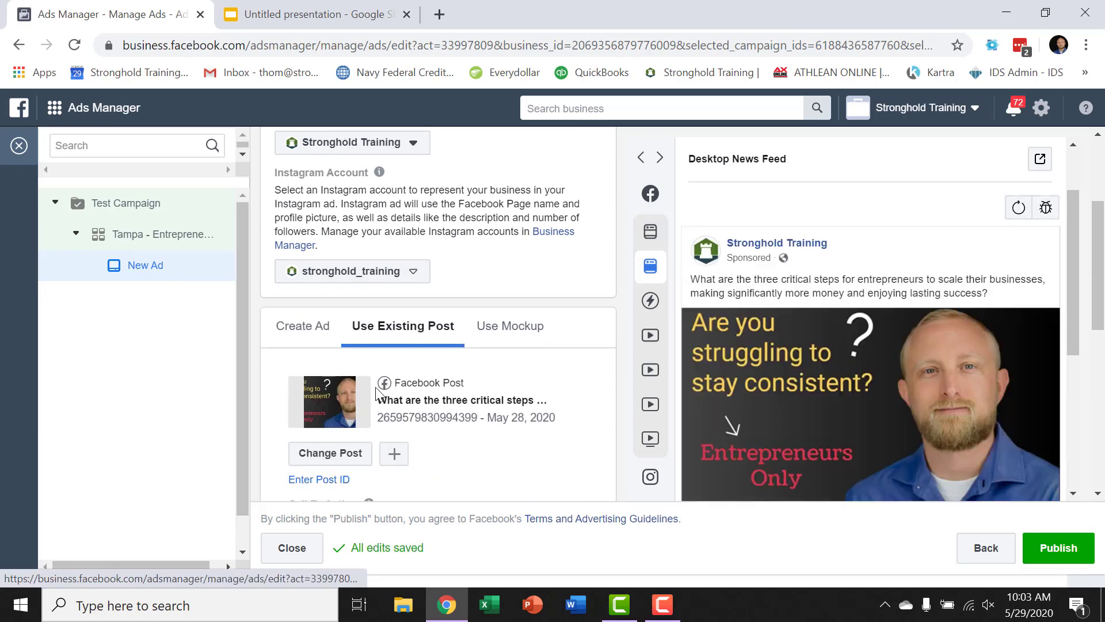
# Review the ad's placement, conversion tracking and URL parameter settings without changing them.
pyautogui.scroll(-5, 346, 368)
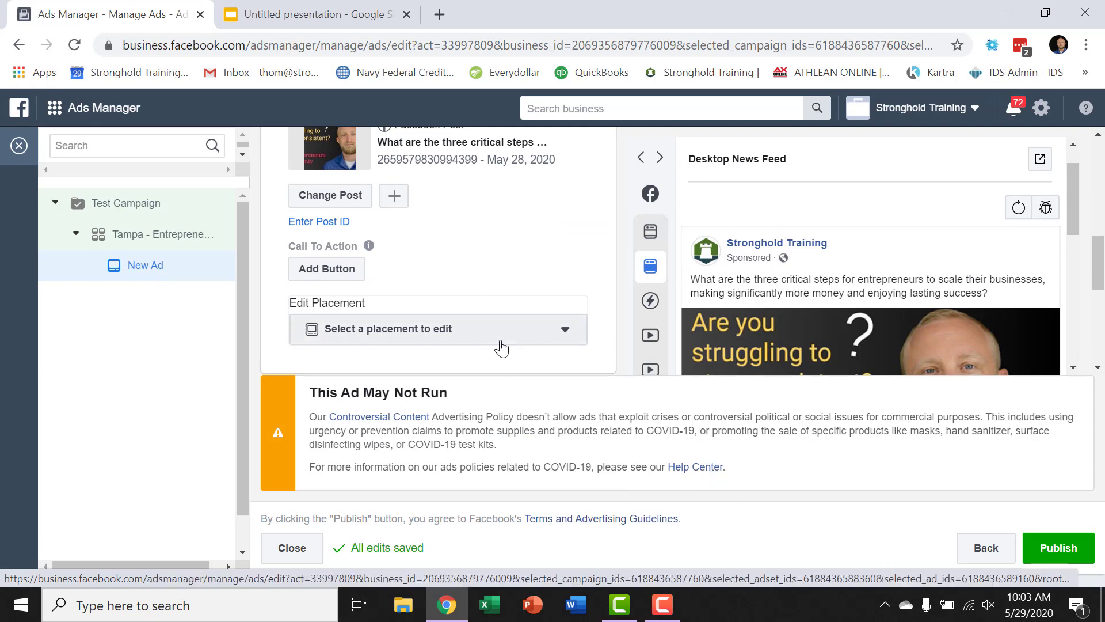
pyautogui.scroll(-2, 440, 323)
pyautogui.scroll(-3, 436, 286)
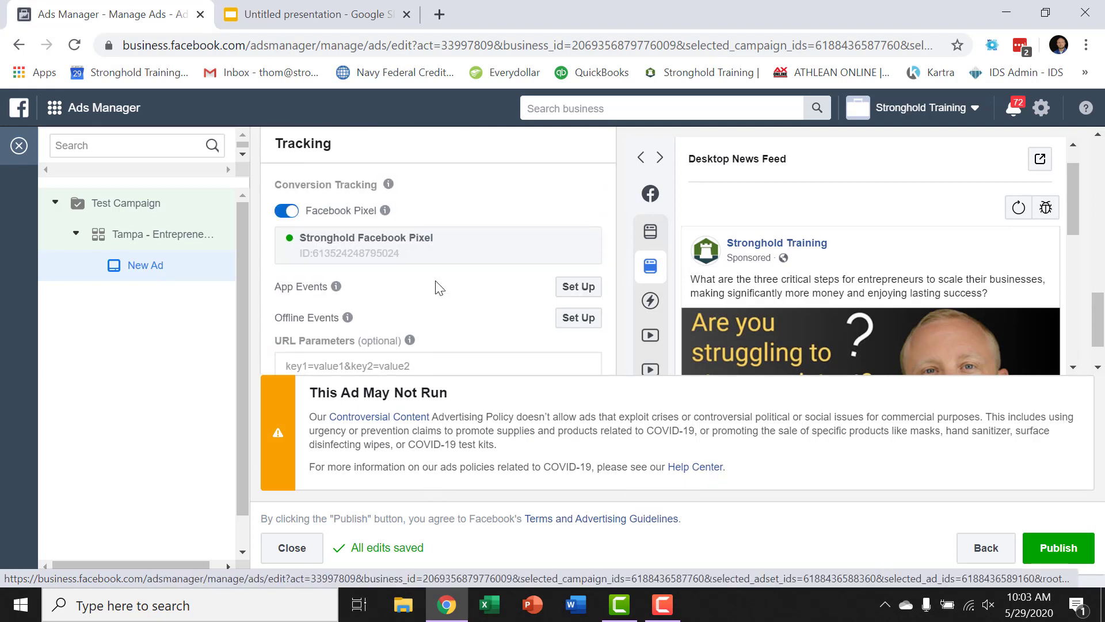
pyautogui.scroll(-1, 438, 277)
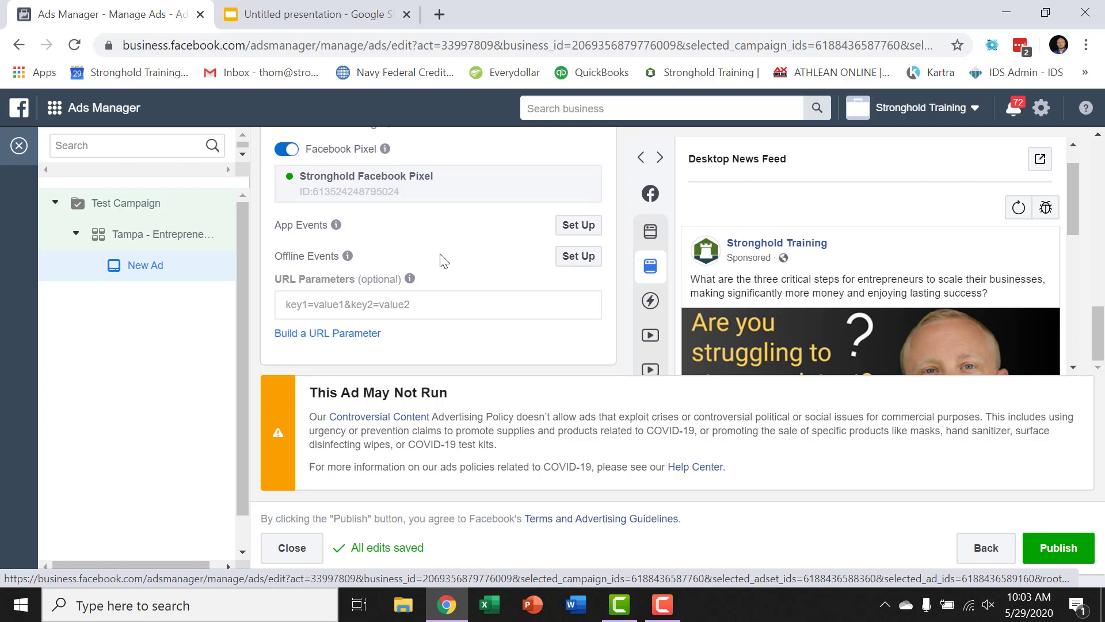
pyautogui.scroll(3, 442, 264)
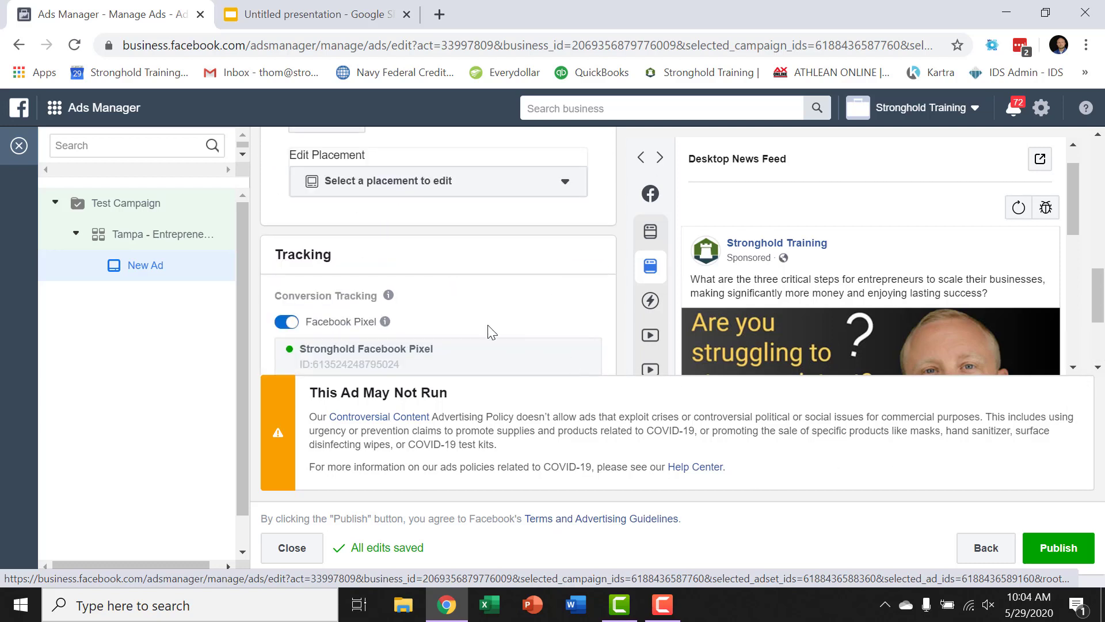
pyautogui.scroll(-3, 477, 321)
# Rename the ad as "Ad 1".
pyautogui.scroll(10, 476, 321)
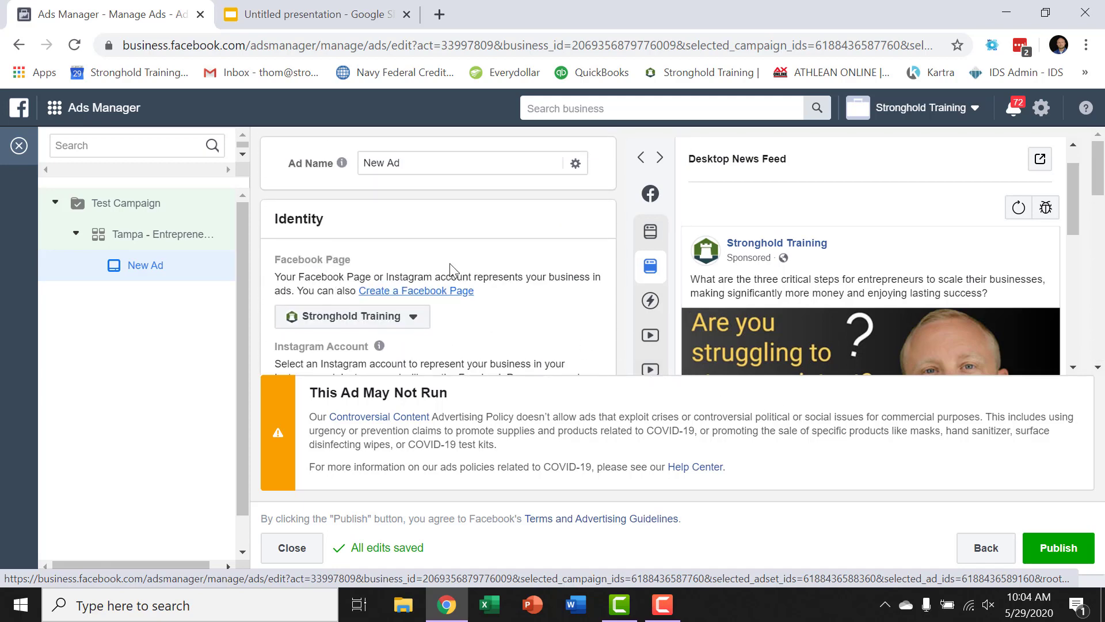
pyautogui.moveTo(432, 162); pyautogui.dragTo(357, 169)
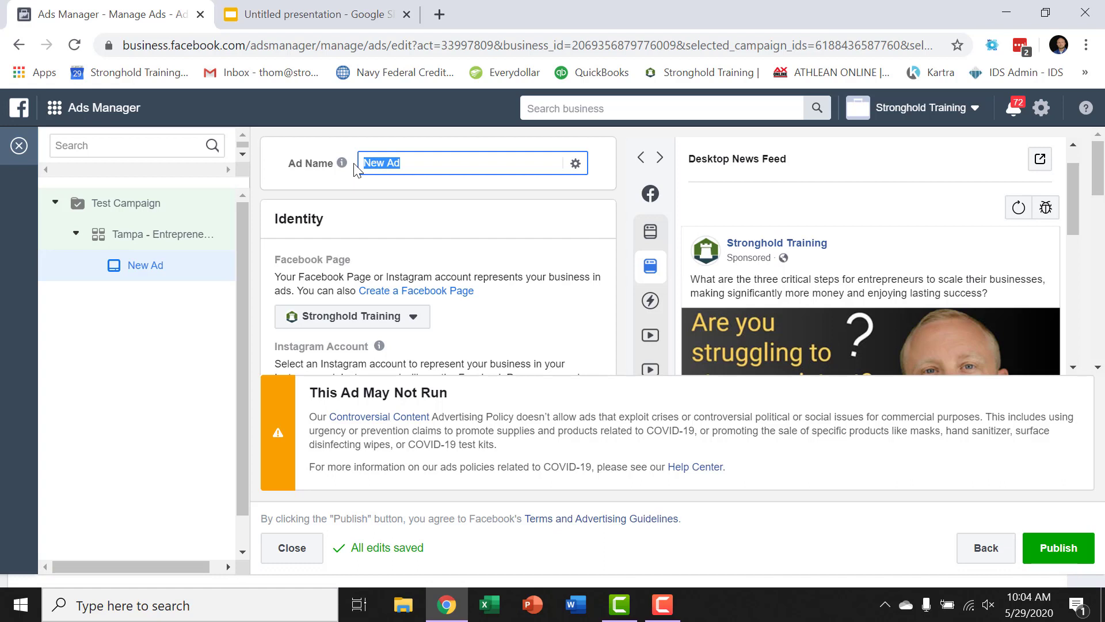
pyautogui.press('BackSpace')
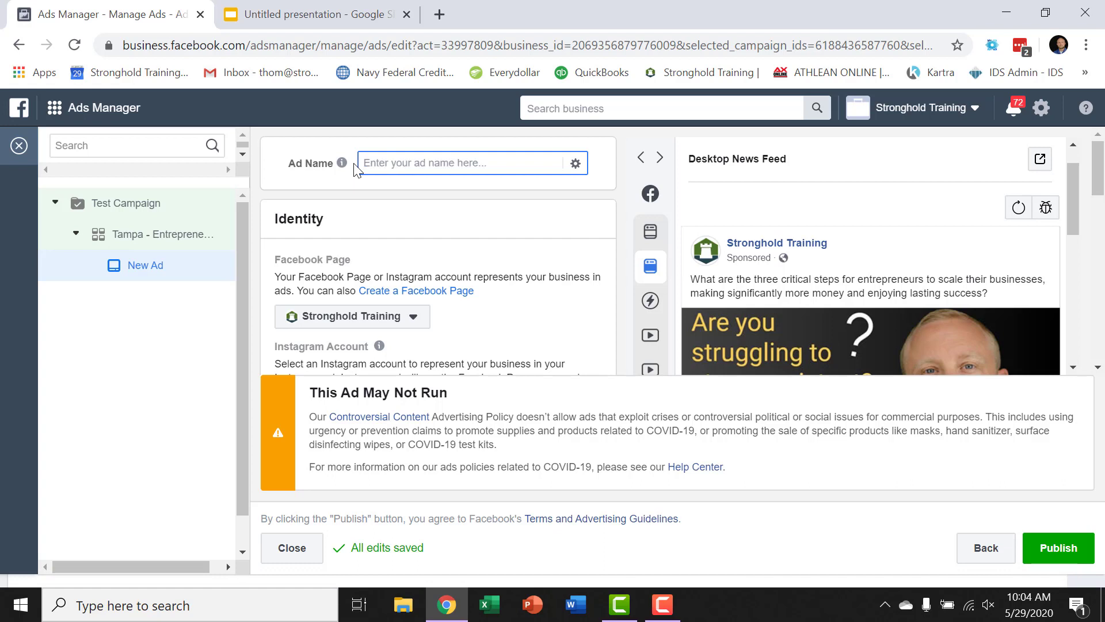
pyautogui.write('A')
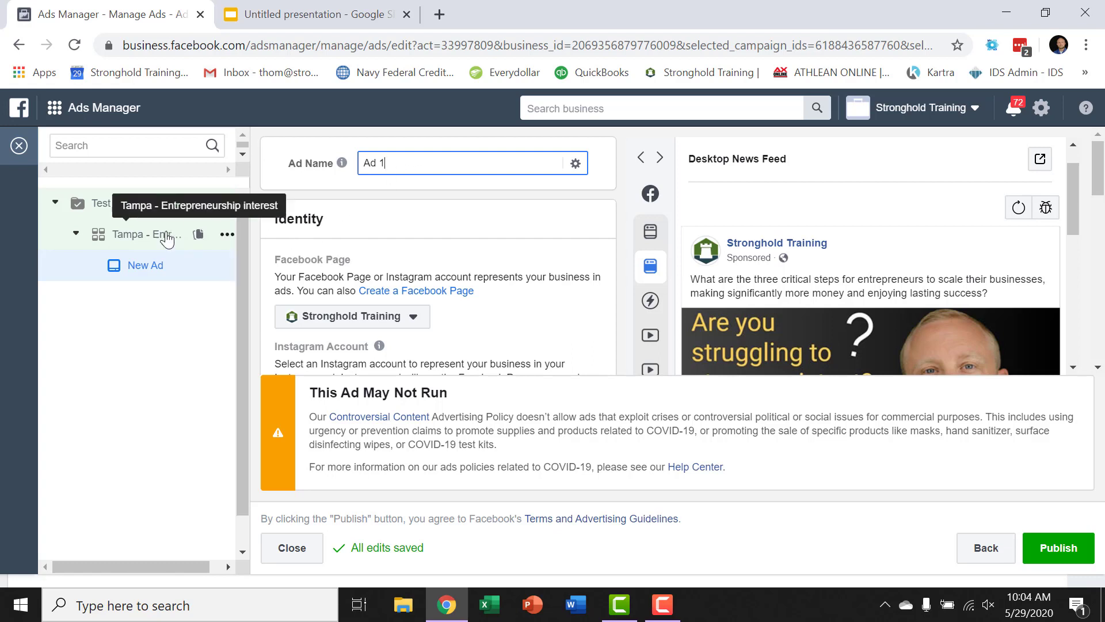
pyautogui.write('d 1')
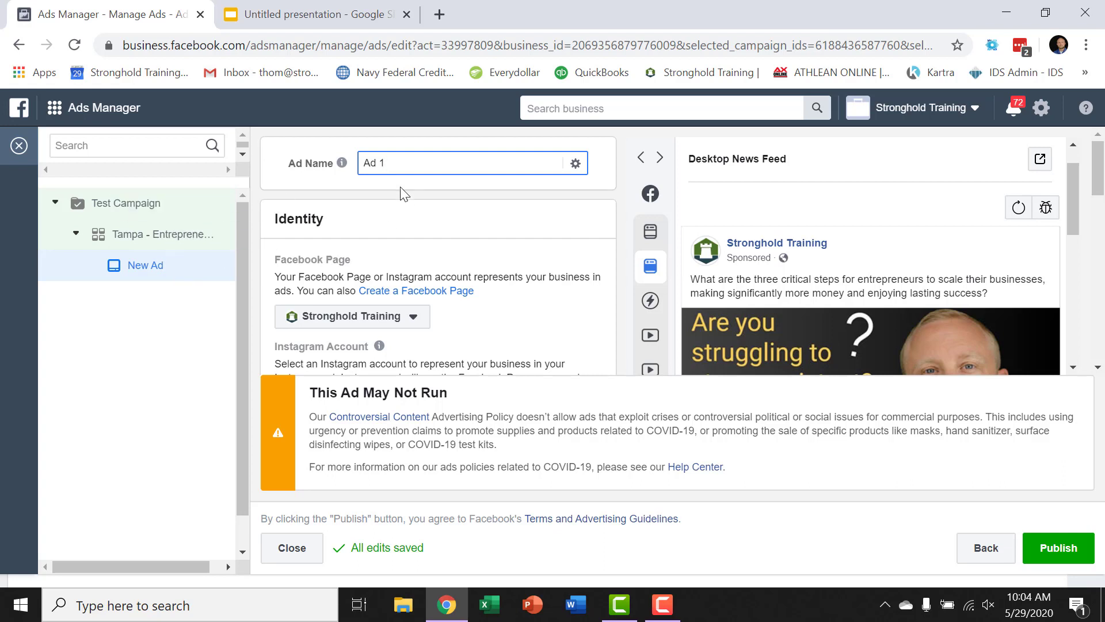
# Publish the ad and check Test Campaign's delivery status in the campaigns list.
pyautogui.click(1058, 548)
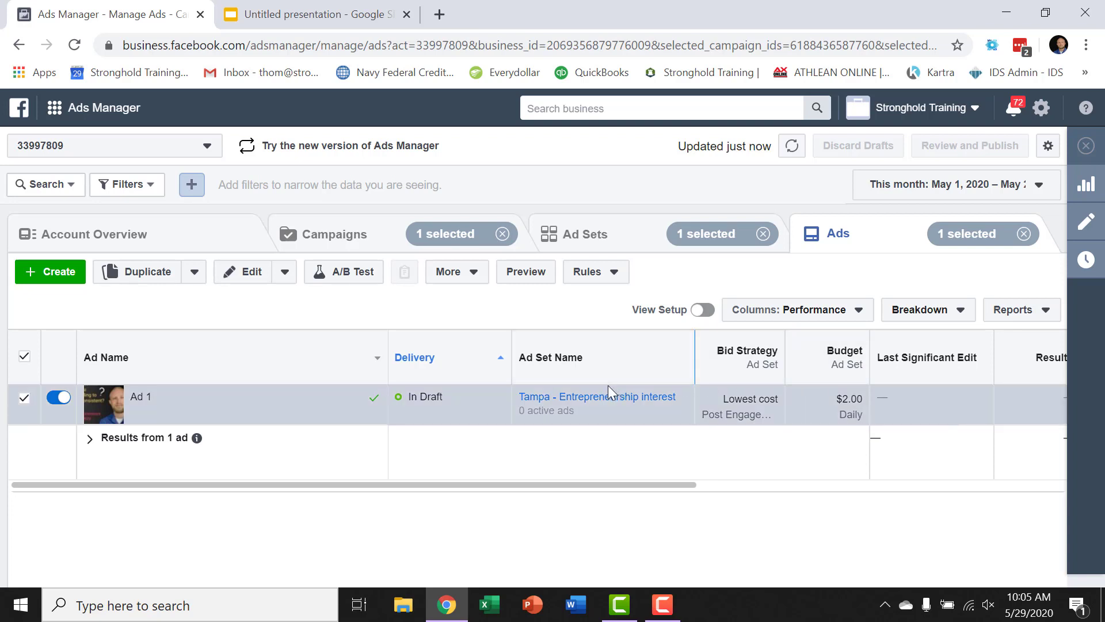
pyautogui.click(626, 245)
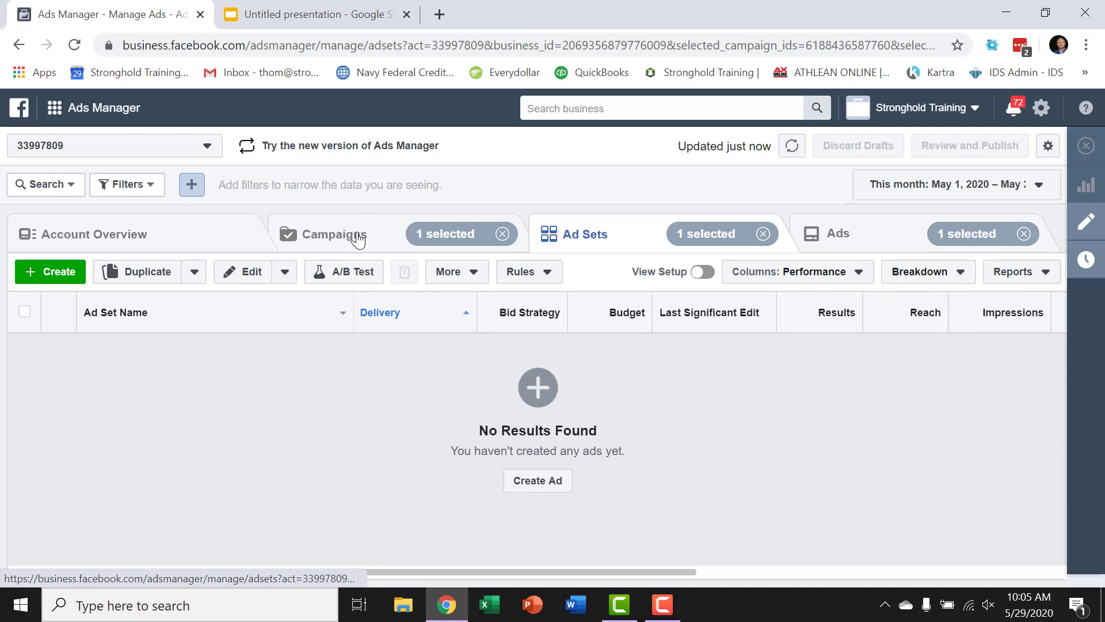
pyautogui.click(357, 239)
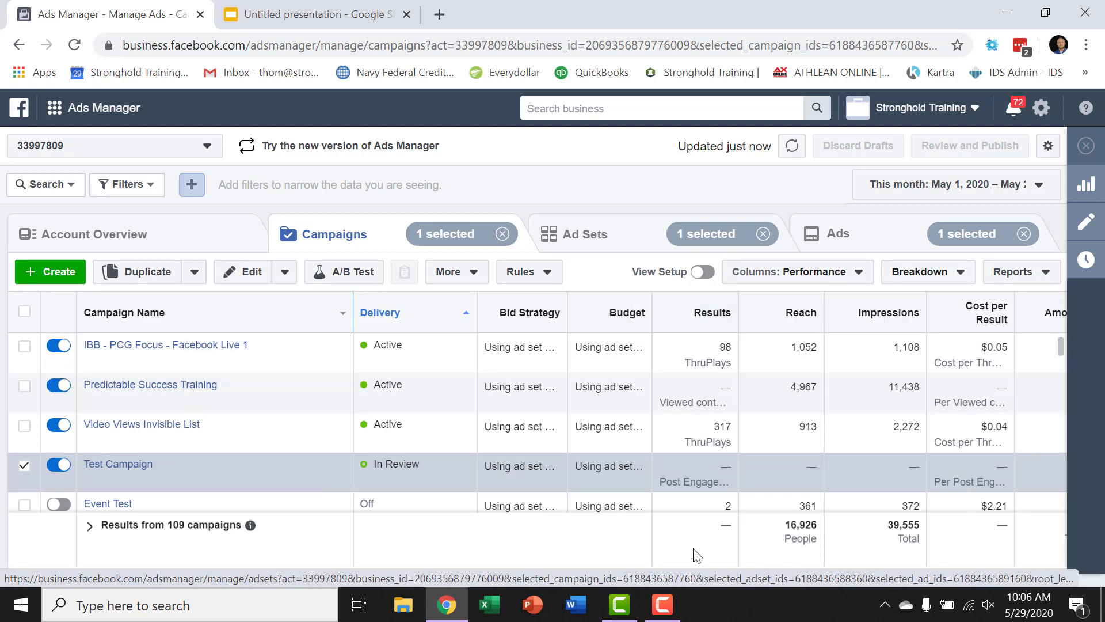
pyautogui.moveTo(668, 609)
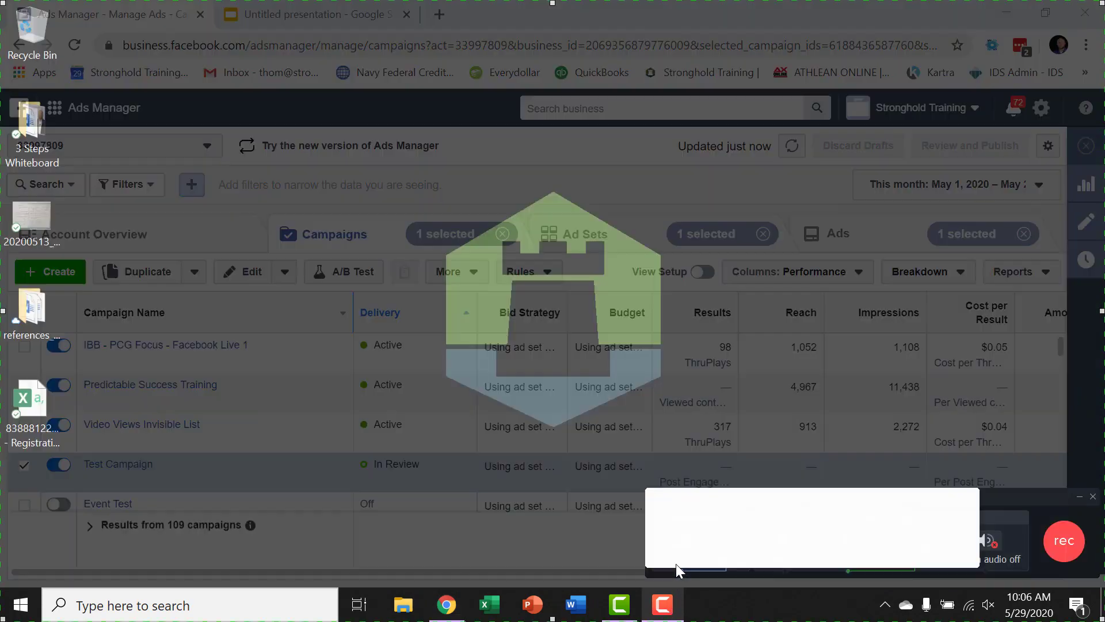
pyautogui.click(676, 564)
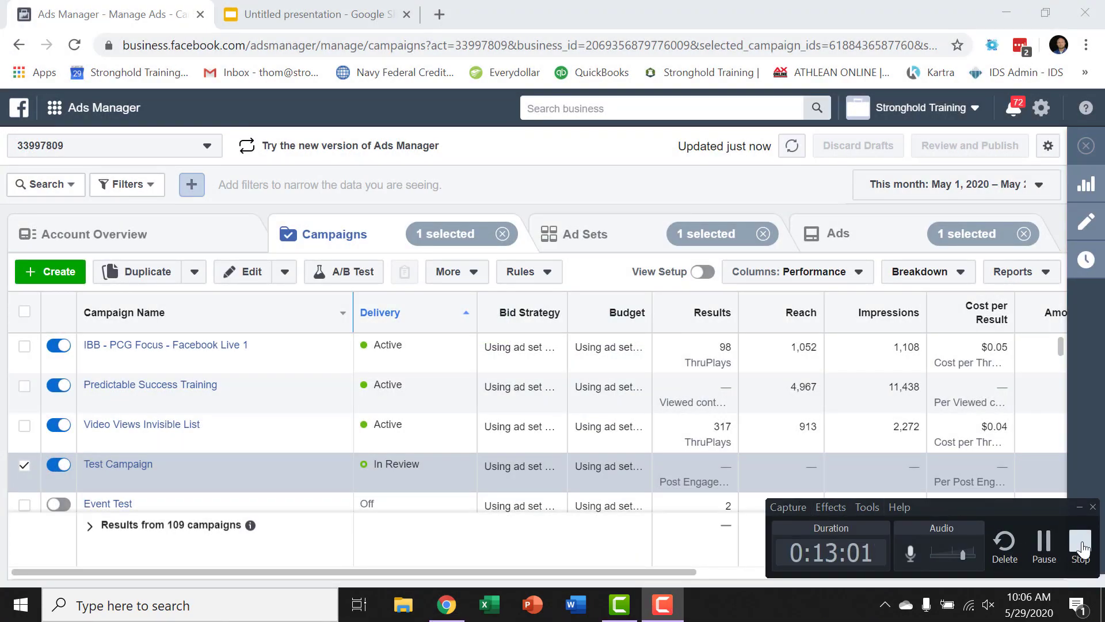